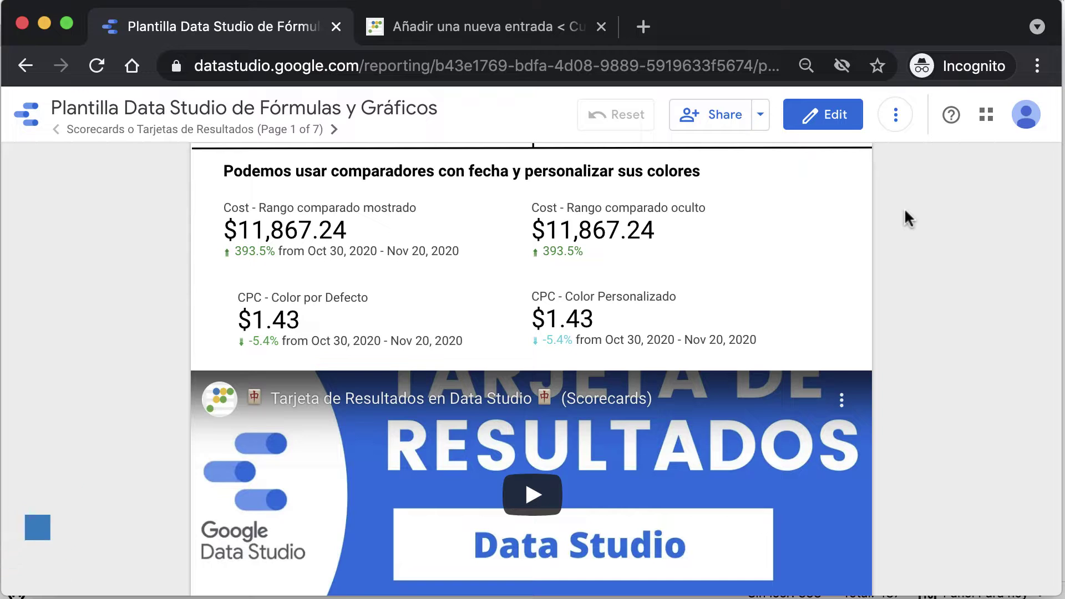
# Step: Start an Invite people invitation from the report's Share menu
pyautogui.scroll(10, 905, 211)
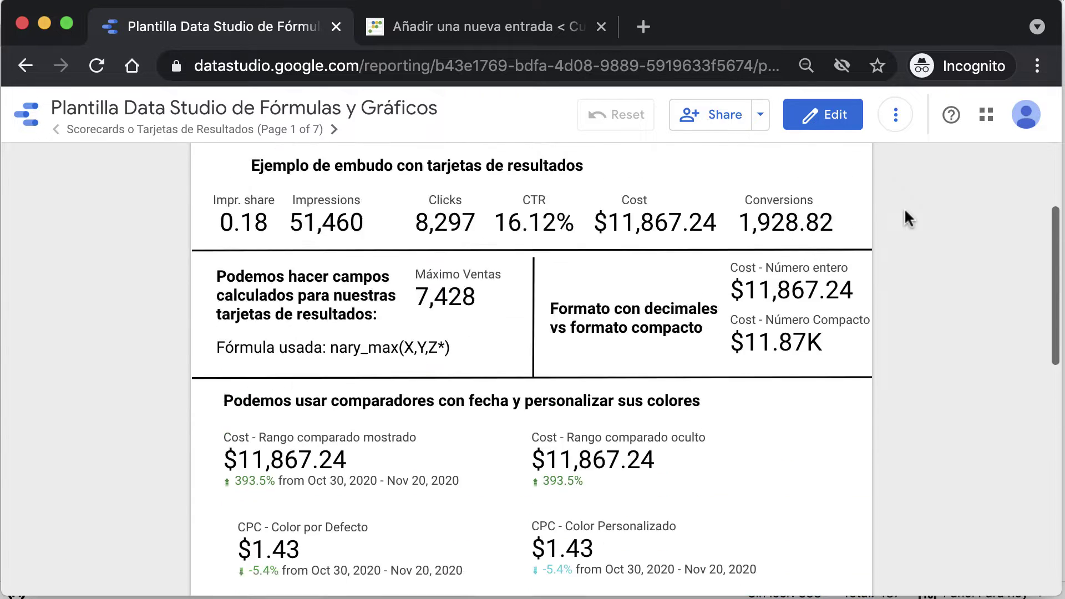
pyautogui.scroll(3, 905, 211)
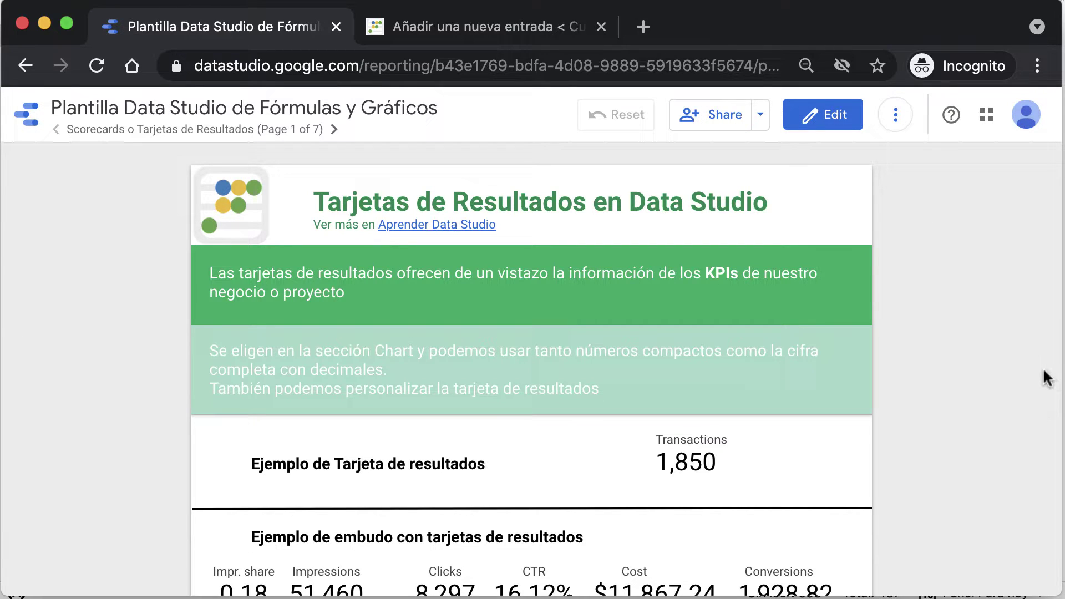
pyautogui.scroll(-1, 1046, 377)
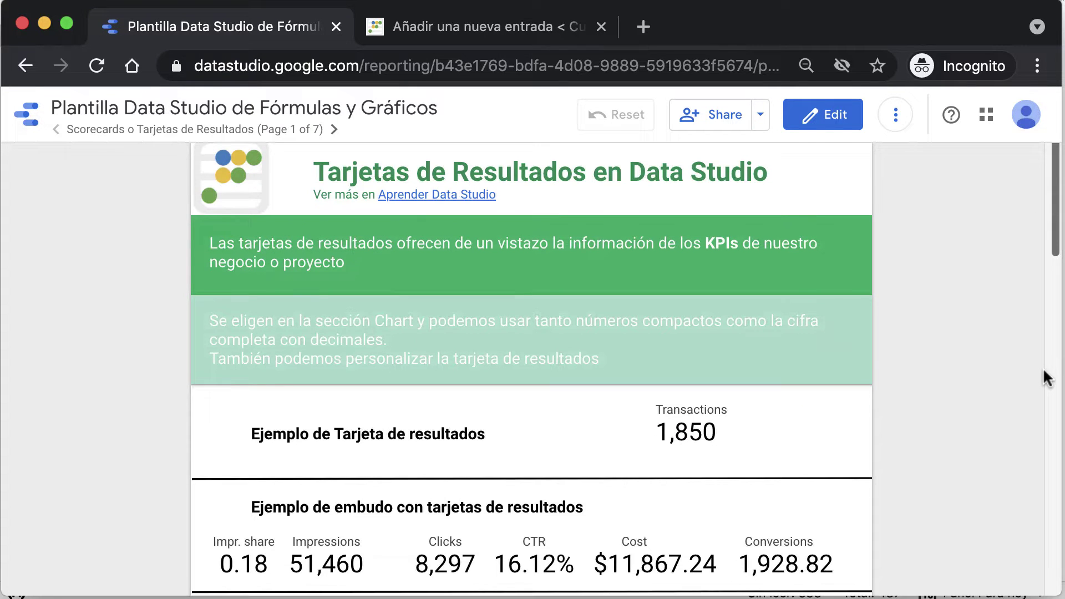
pyautogui.scroll(1, 1046, 377)
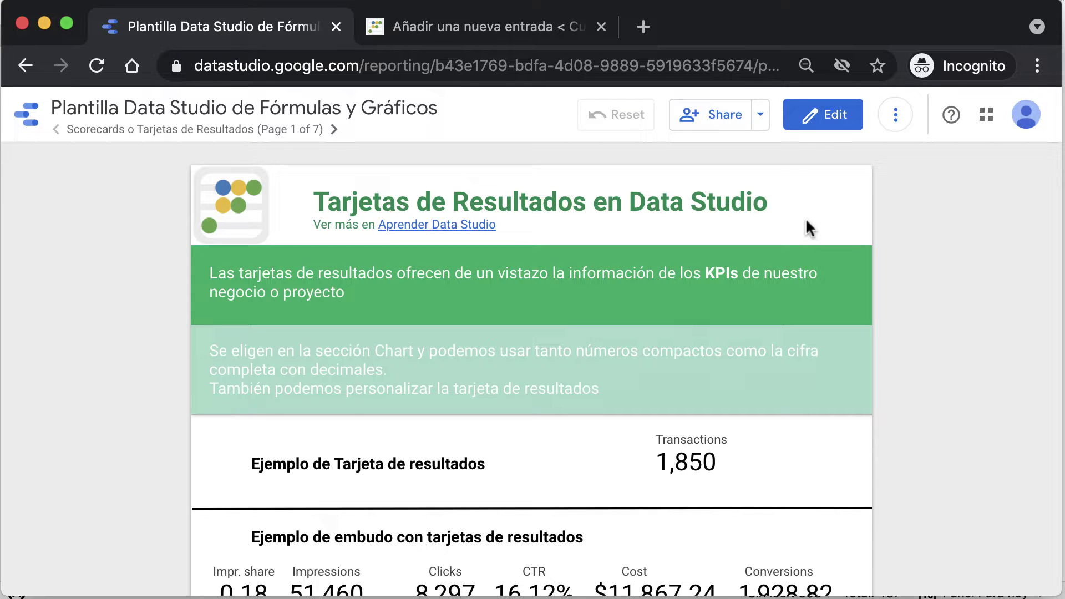
pyautogui.scroll(-20, 881, 276)
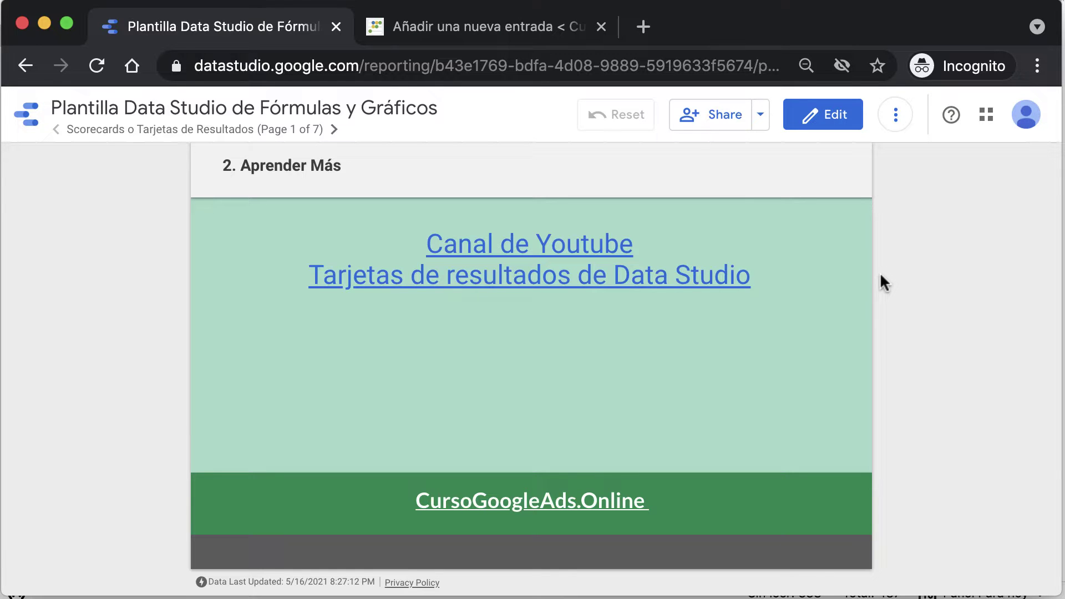
pyautogui.scroll(20, 879, 276)
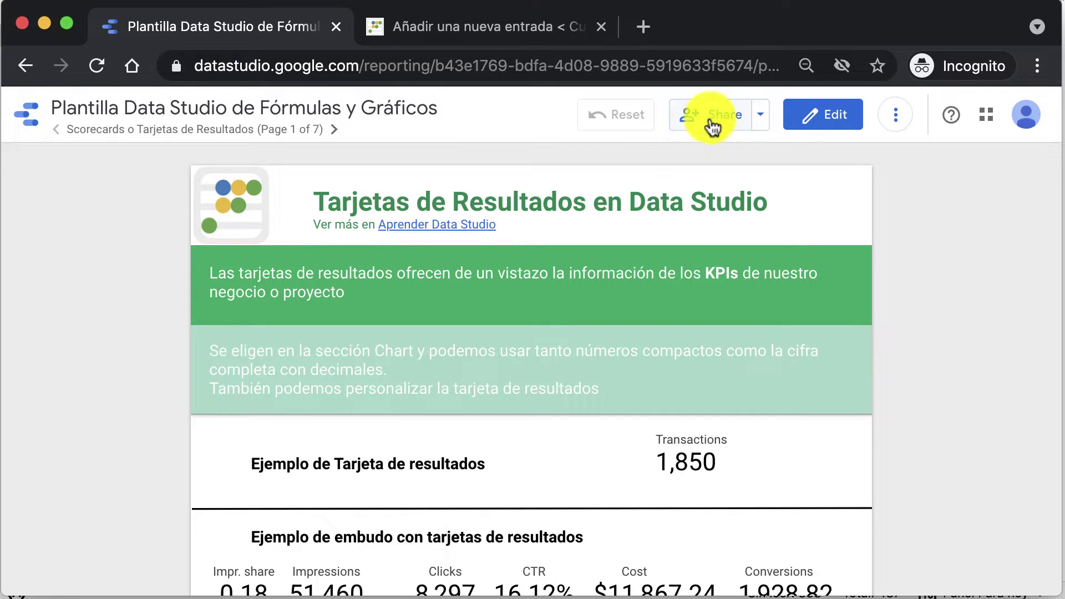
pyautogui.click(761, 117)
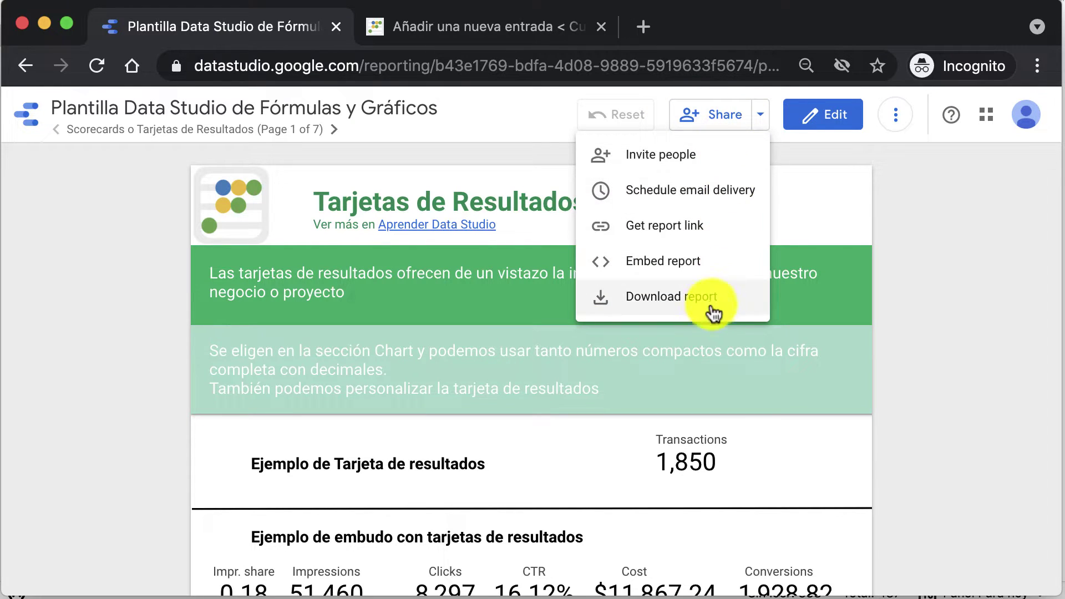
pyautogui.click(698, 172)
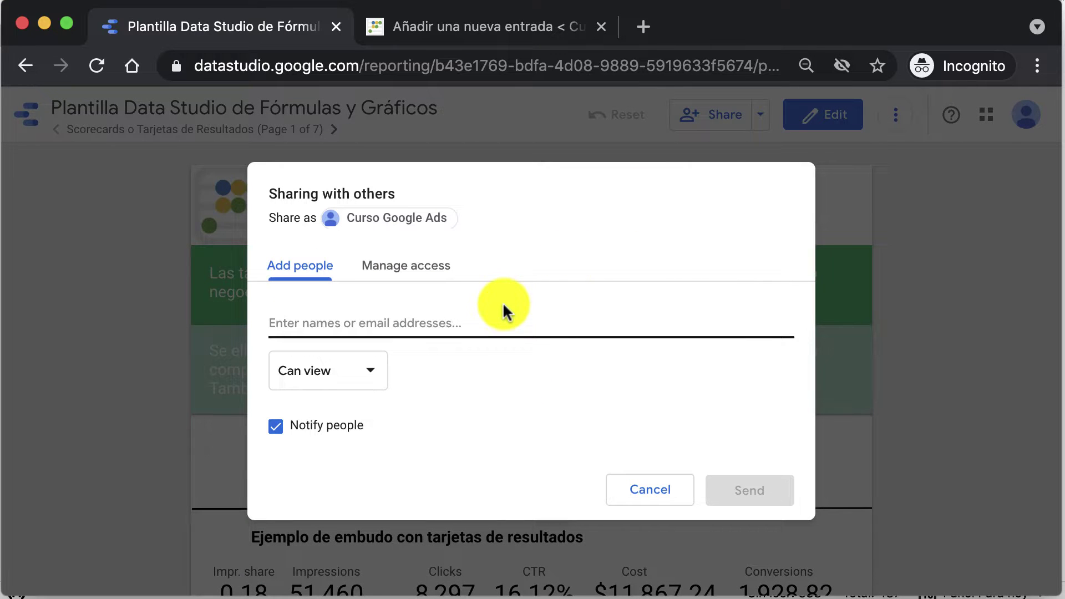
pyautogui.click(283, 280)
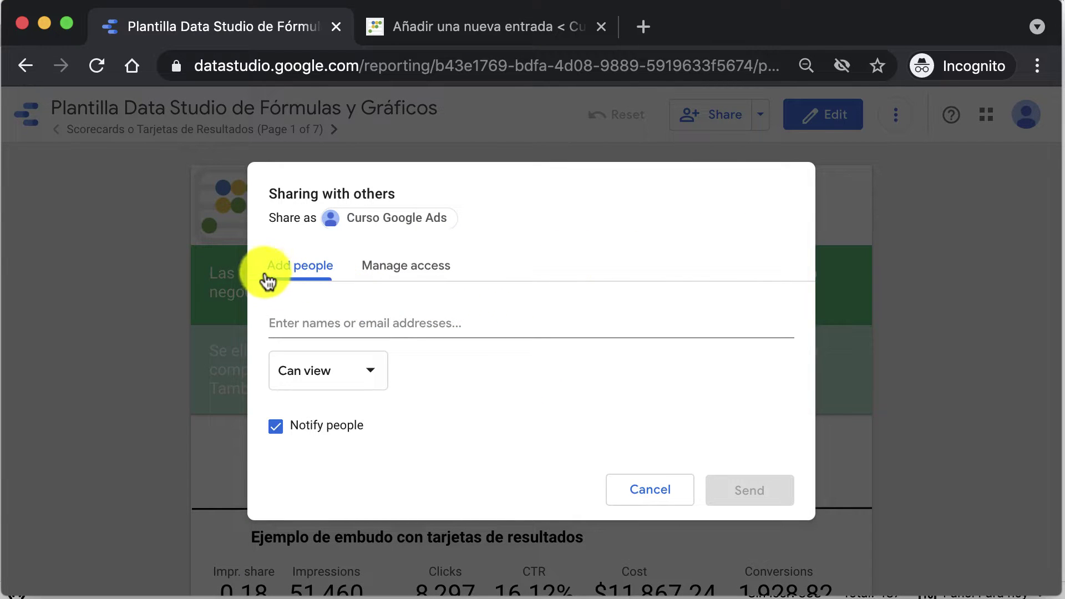
# Step: Enter the recipient's e-mail address, then correct it by inserting a 2
pyautogui.click(352, 317)
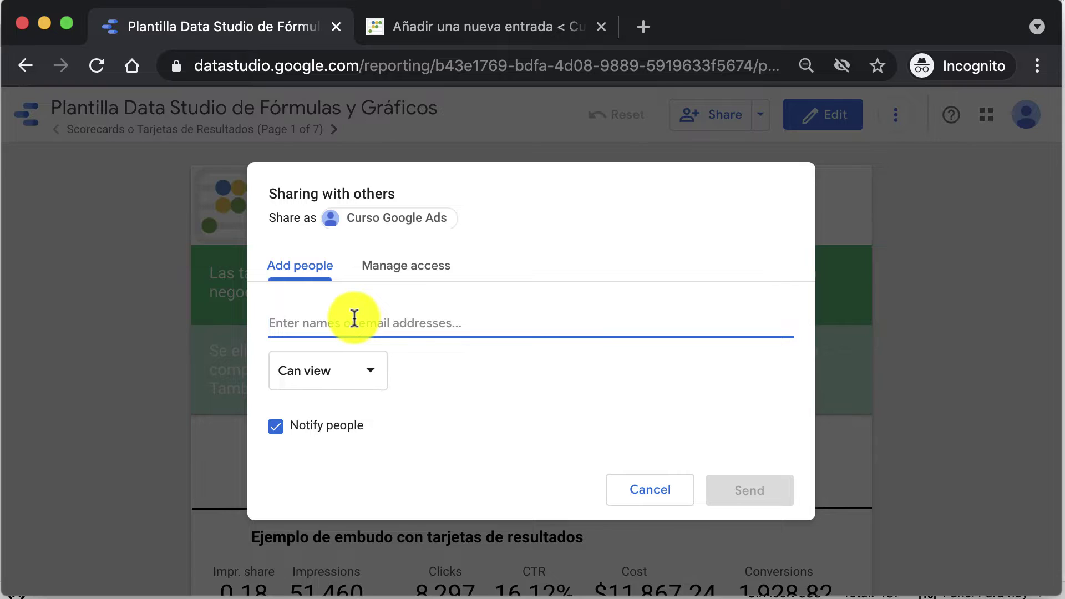
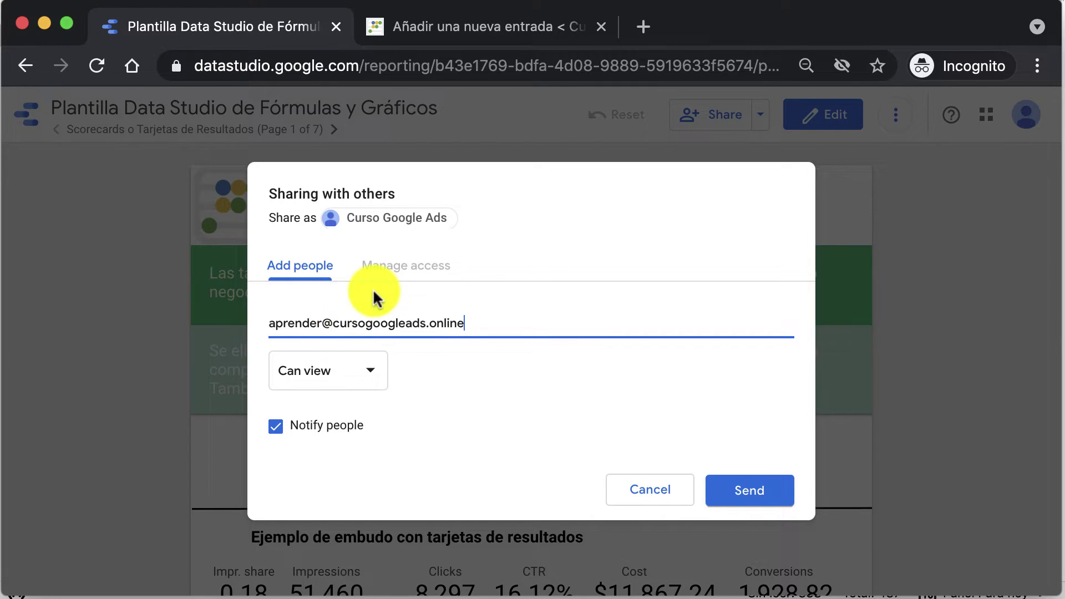
pyautogui.click(320, 323)
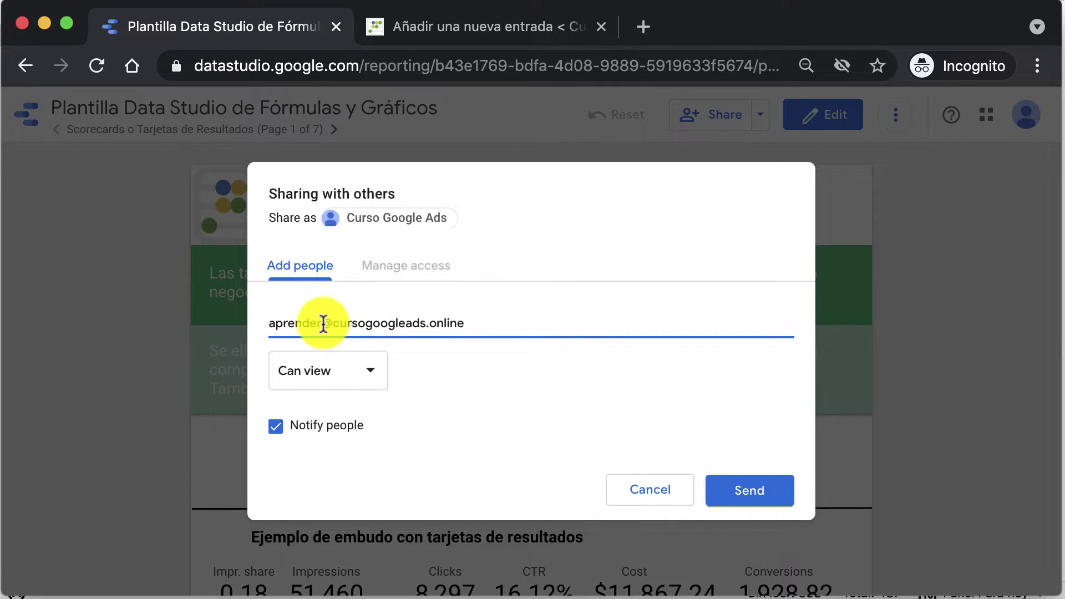
pyautogui.write('2')
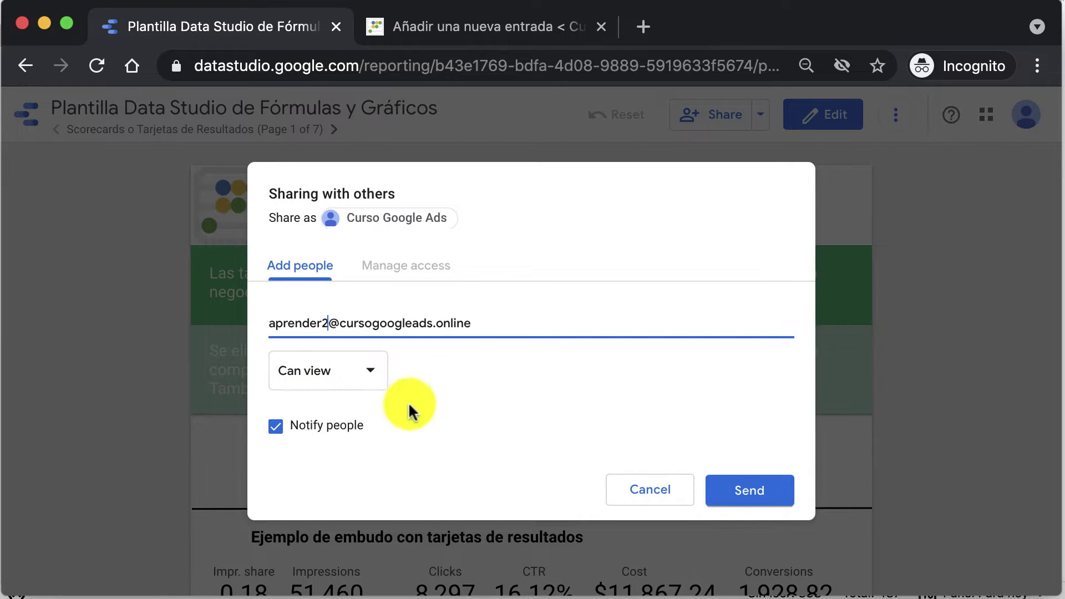
# Step: Keep Can view permission, cancel the invitation unsent, and reopen the Share options
pyautogui.click(381, 383)
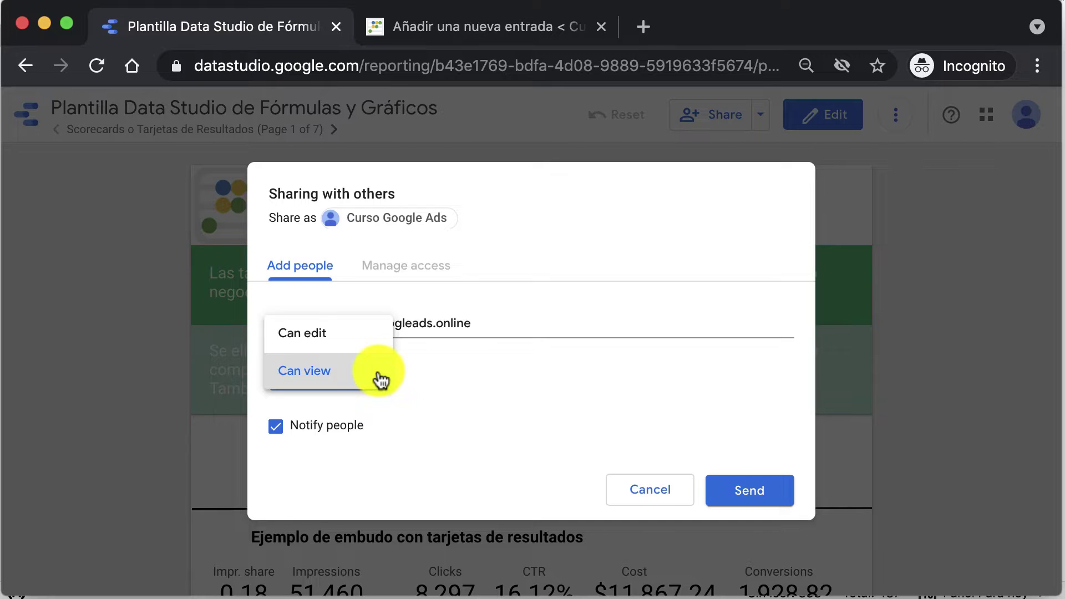
pyautogui.click(494, 394)
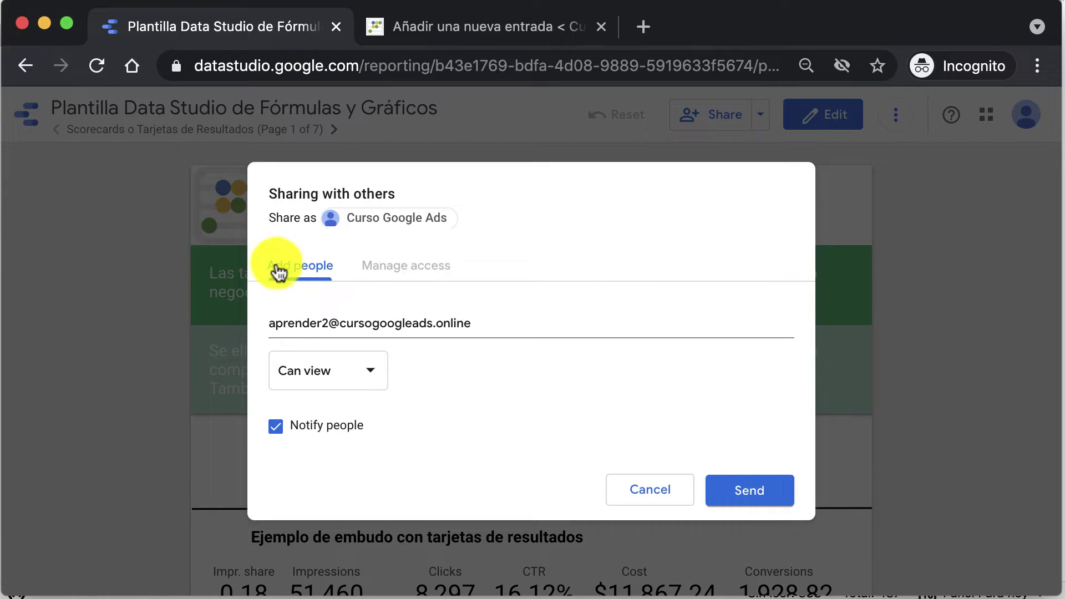
pyautogui.click(641, 491)
pyautogui.click(760, 115)
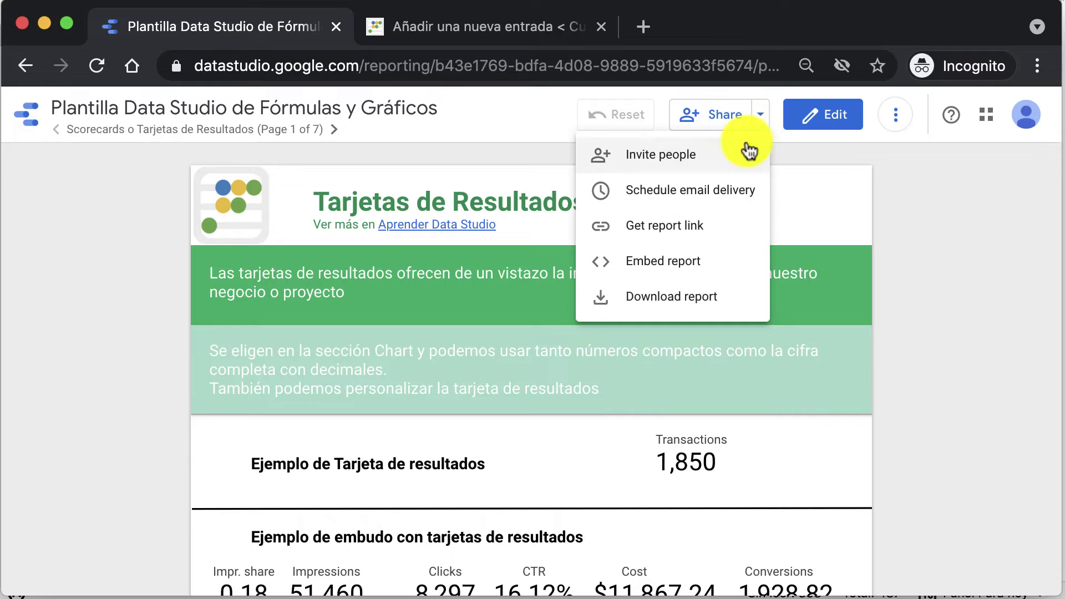
# Step: Copy the report link, viewable by anyone on the Internet, from Manage access, then go to WordPress
pyautogui.click(754, 154)
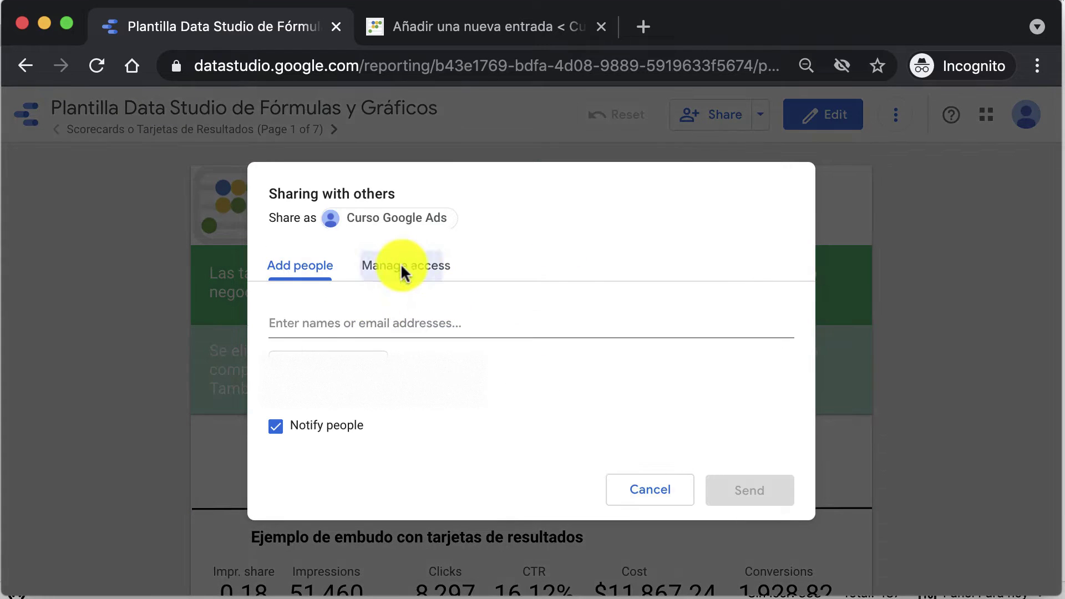
pyautogui.click(400, 263)
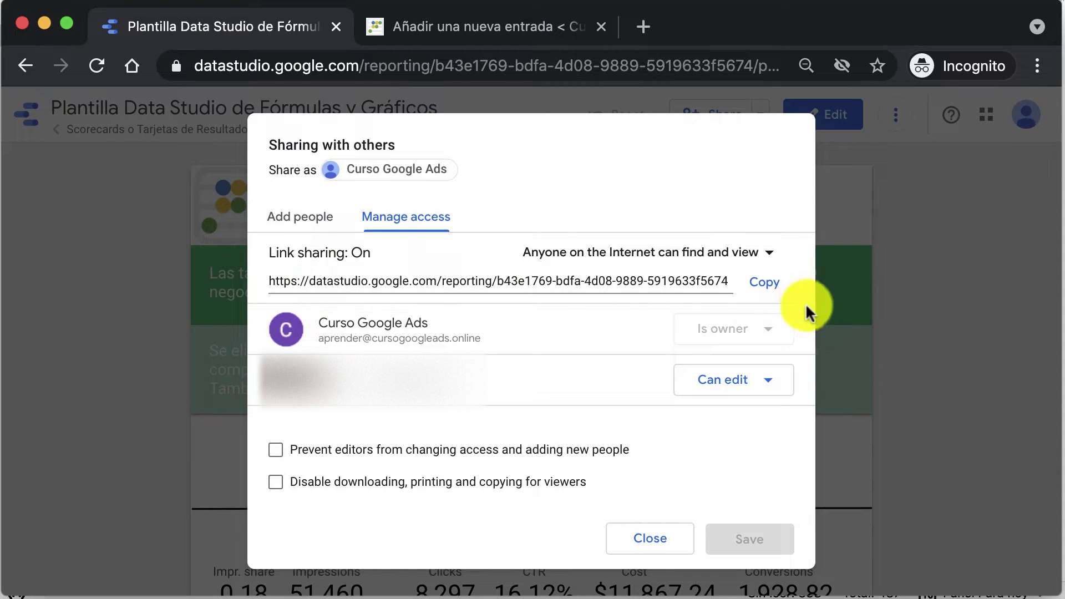
pyautogui.click(769, 285)
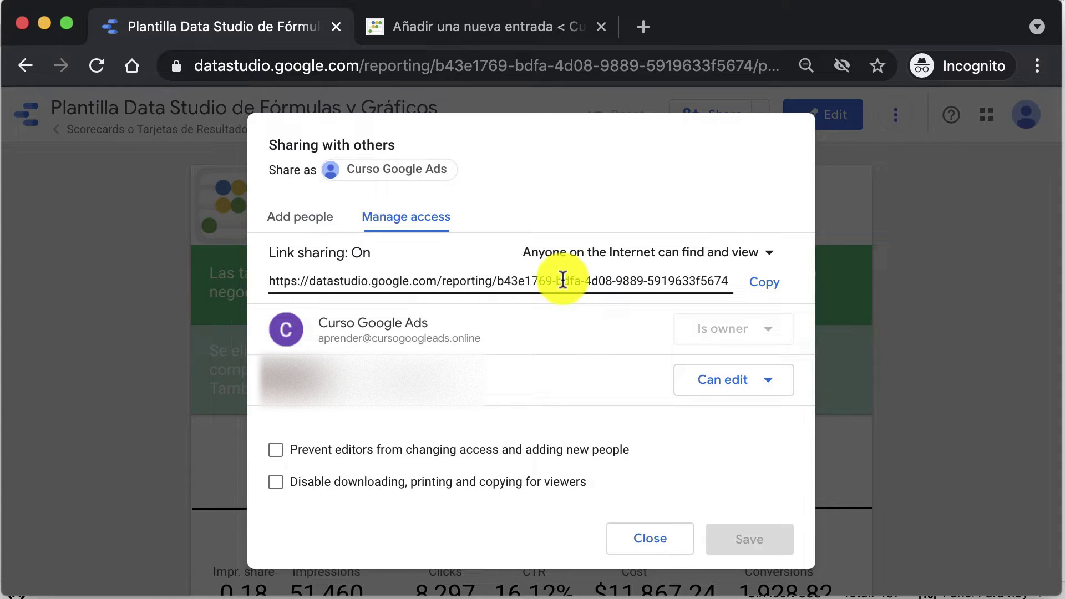
pyautogui.click(562, 280)
pyautogui.click(764, 281)
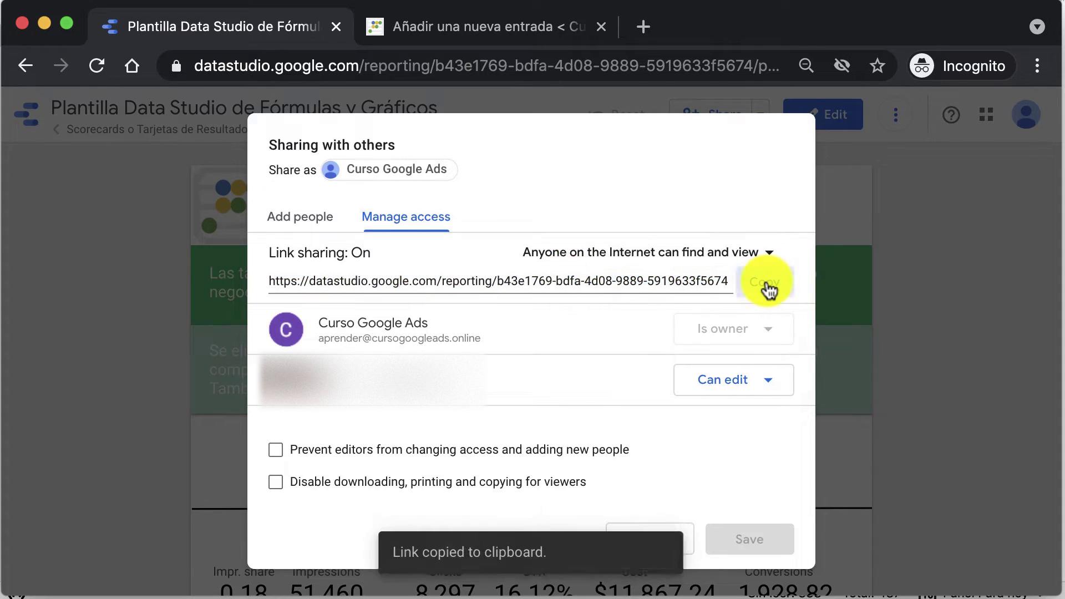
pyautogui.click(513, 27)
# Step: Write a paragraph reading 'ejemplo de link' in the new post
pyautogui.click(468, 397)
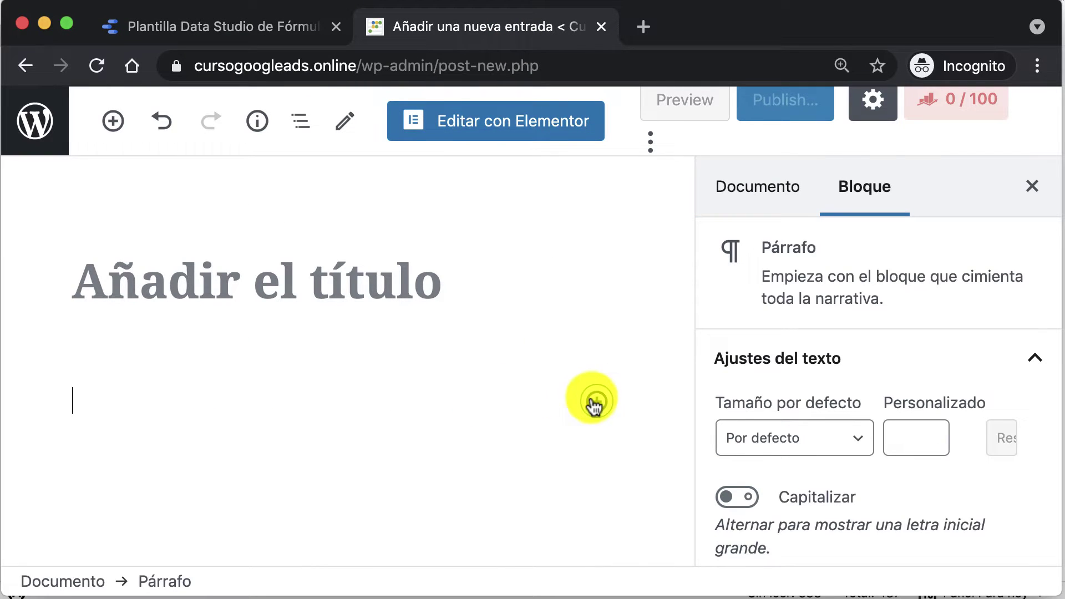
pyautogui.click(113, 120)
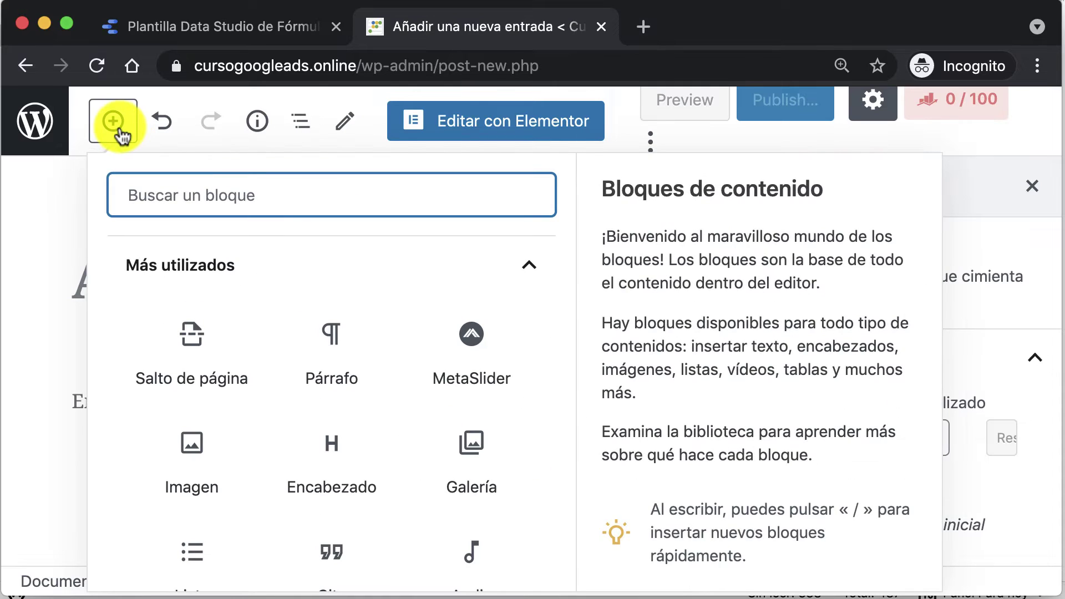
pyautogui.click(49, 386)
pyautogui.click(122, 399)
pyautogui.write('ejemplo')
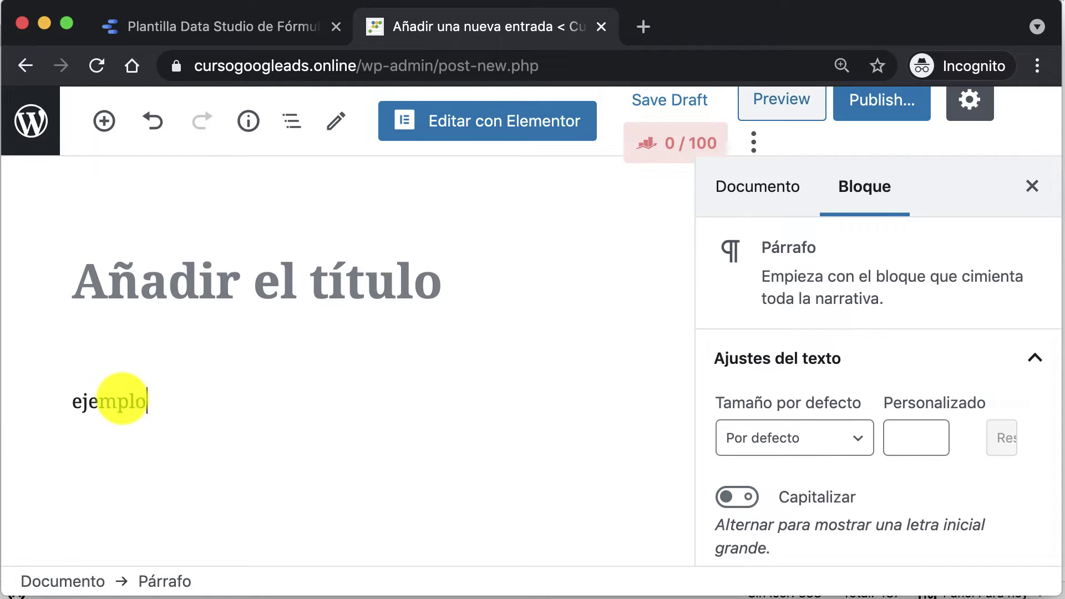
pyautogui.write(' de link')
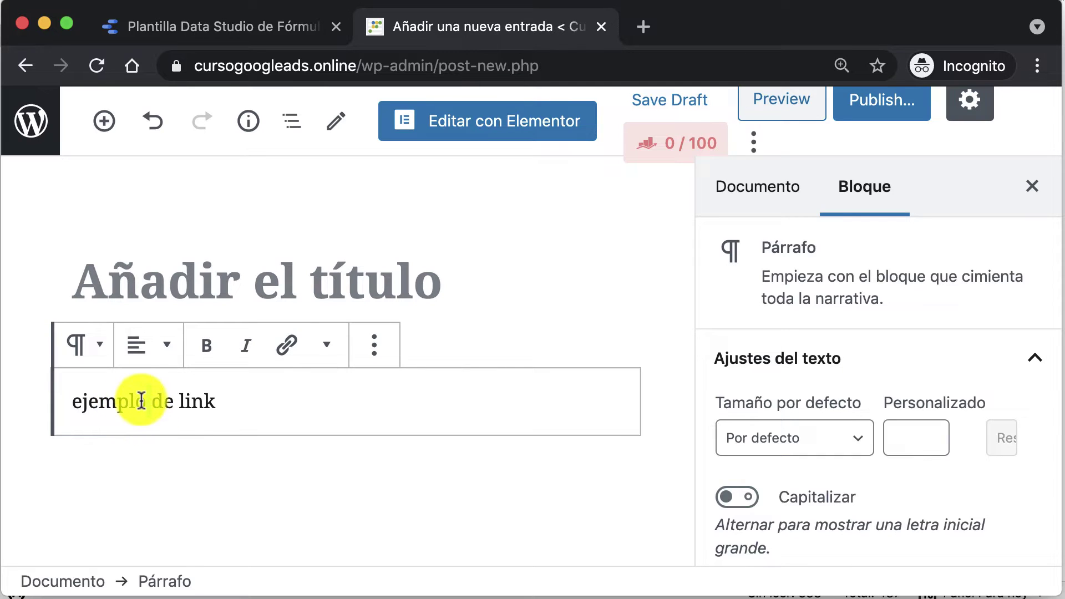
# Step: Hyperlink 'ejemplo de link' to the copied report URL and preview the post
pyautogui.tripleClick(143, 399)
pyautogui.click(288, 345)
pyautogui.press('super+v')
pyautogui.click(516, 451)
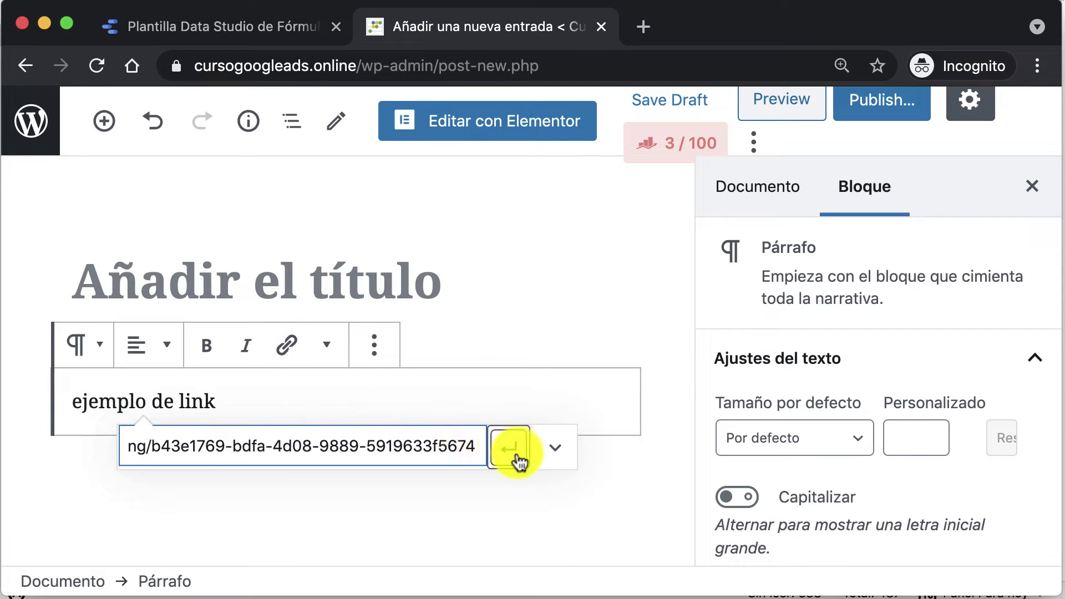
pyautogui.click(471, 530)
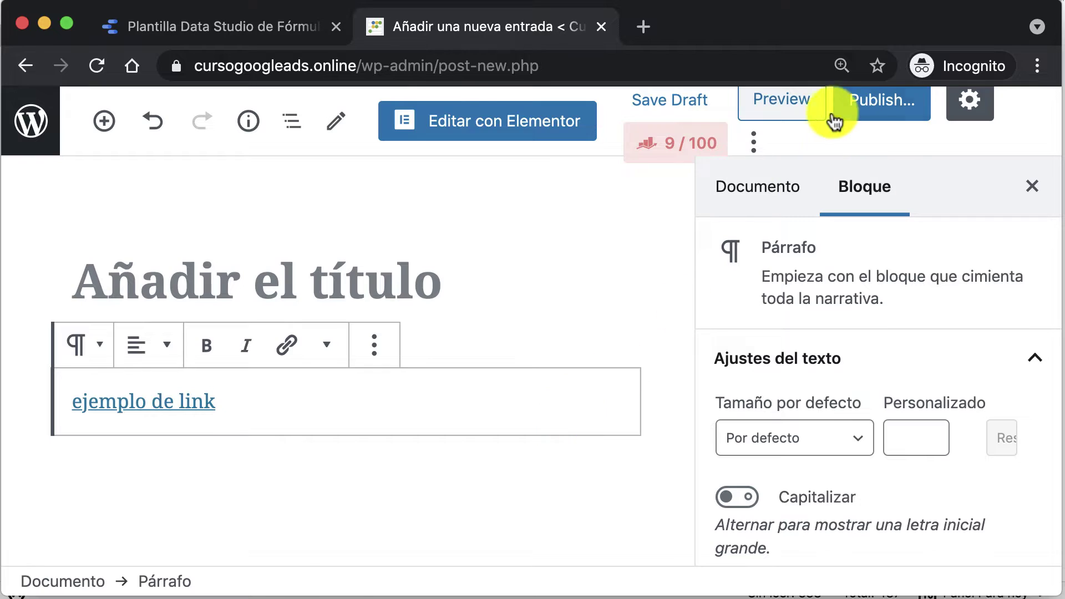
pyautogui.click(799, 103)
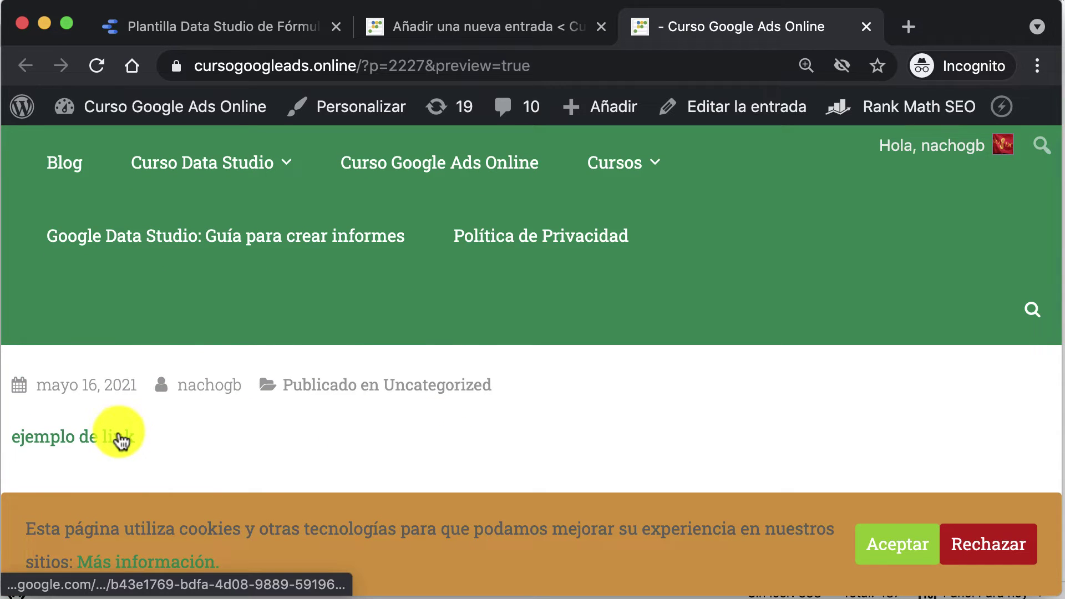
# Step: Open the previewed link in a new tab to verify it, then return to the Data Studio sharing tab
pyautogui.rightClick(121, 441)
pyautogui.click(166, 442)
pyautogui.click(857, 33)
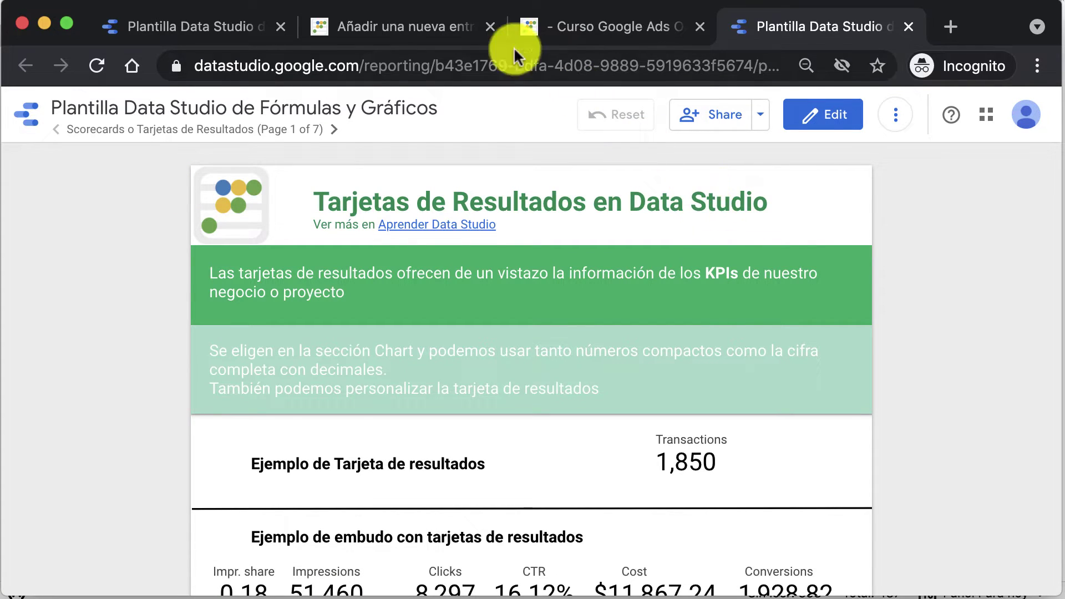
pyautogui.click(443, 29)
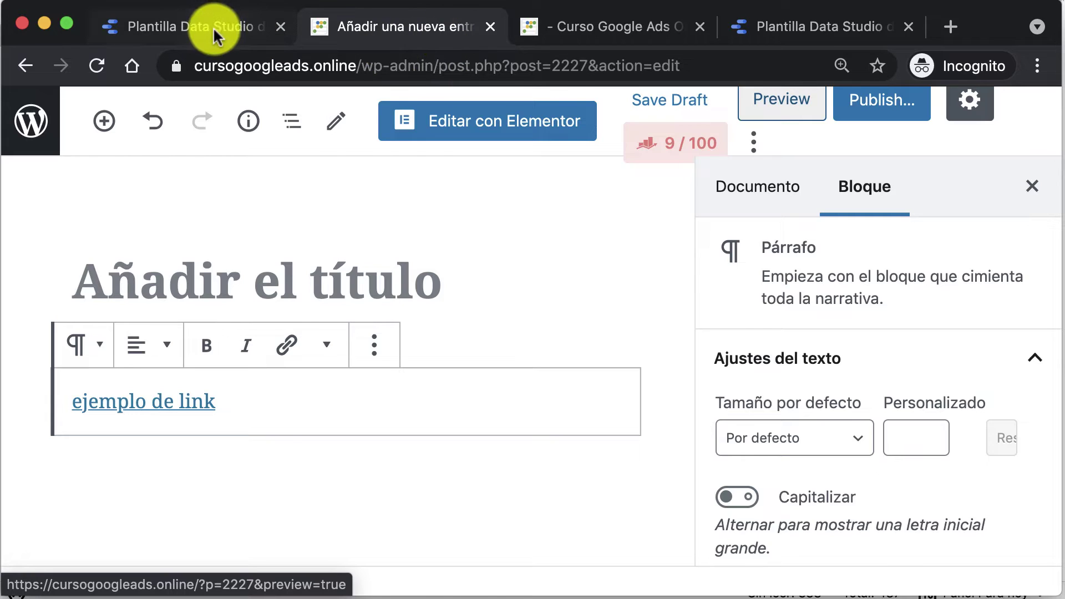
pyautogui.click(214, 28)
# Step: Open the 'Anyone on the Internet can find and view' link-sharing dropdown in Manage access
pyautogui.click(650, 256)
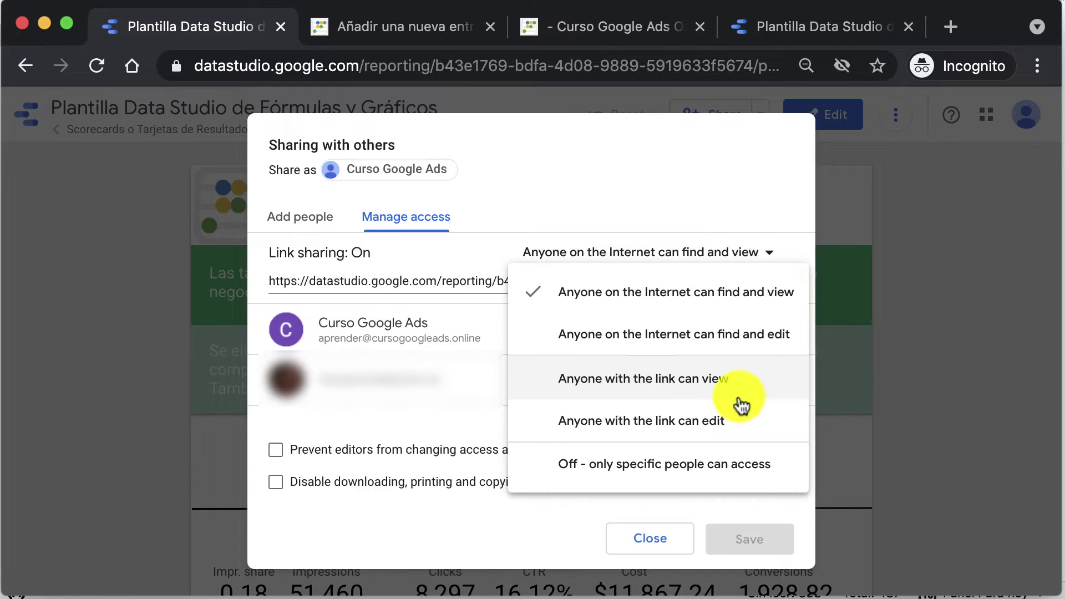
# Step: Switch to 'Anyone with the link can view', copy the link, then set link sharing to Off
pyautogui.click(737, 394)
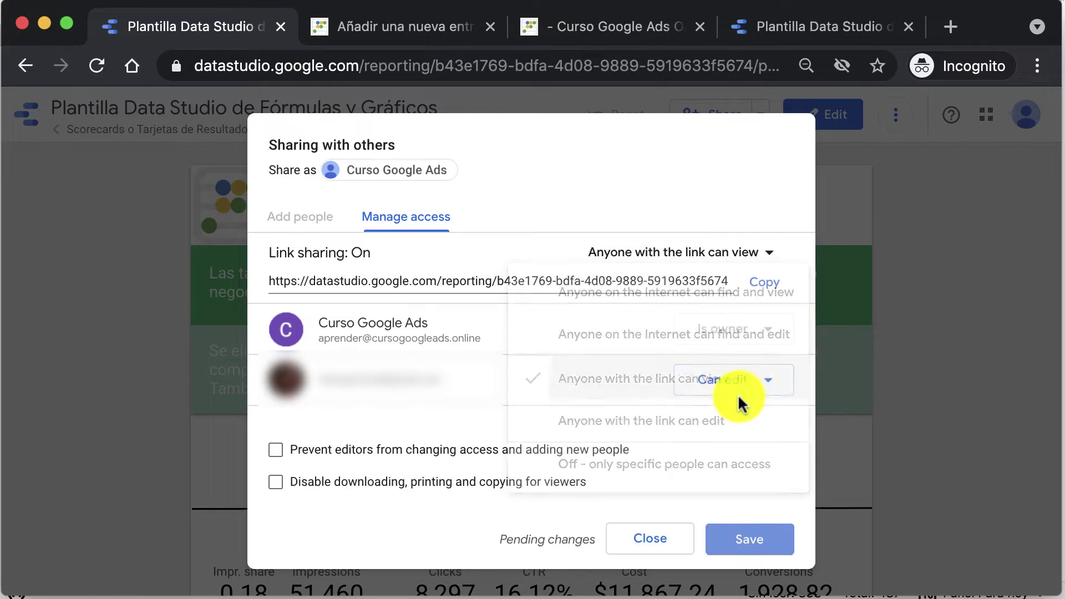
pyautogui.click(775, 285)
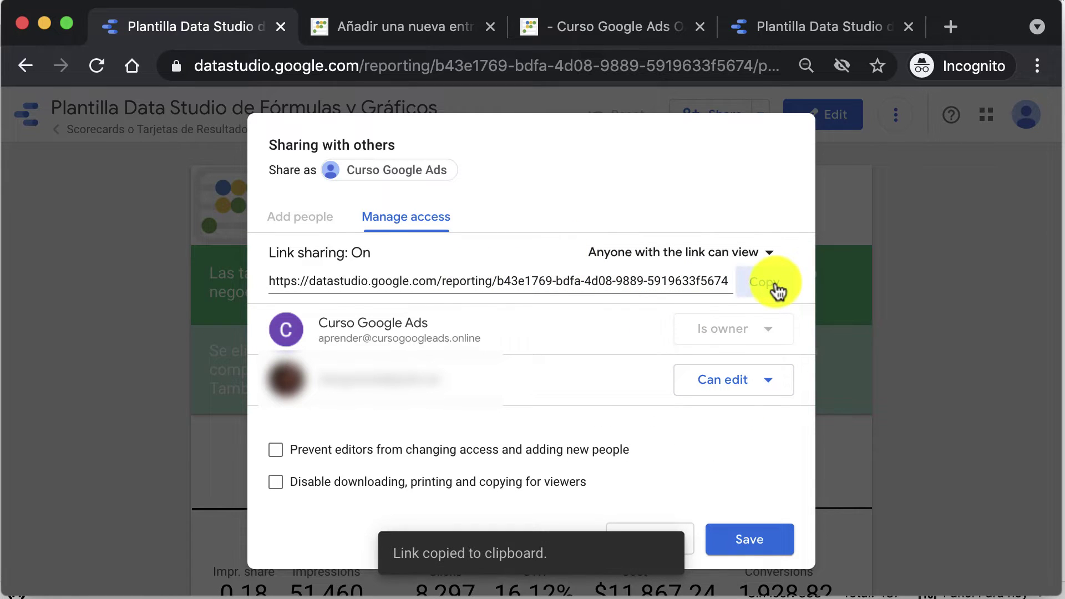
pyautogui.click(747, 255)
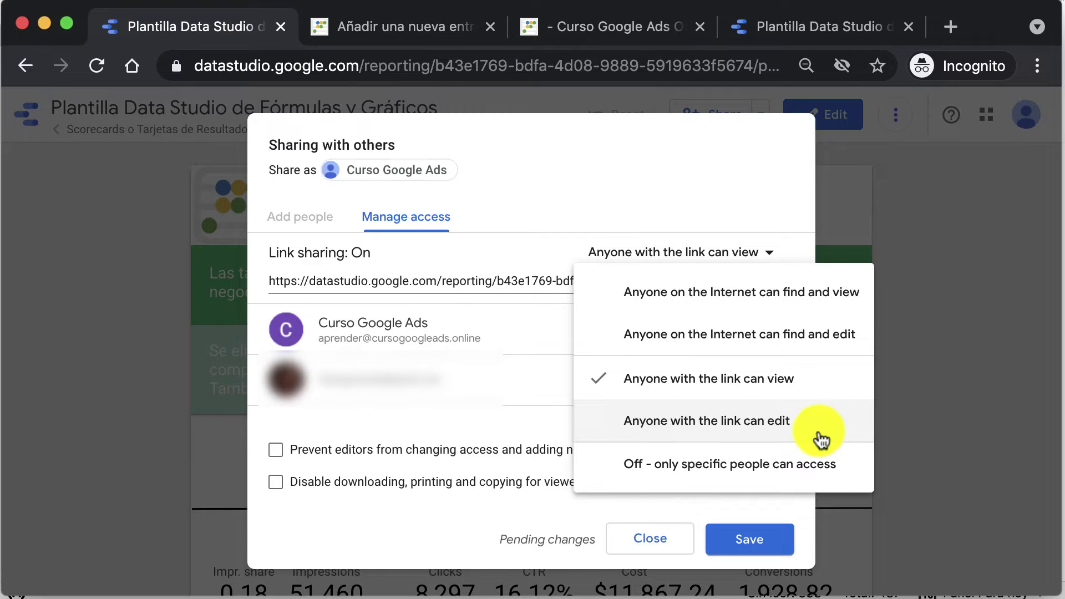
pyautogui.click(675, 482)
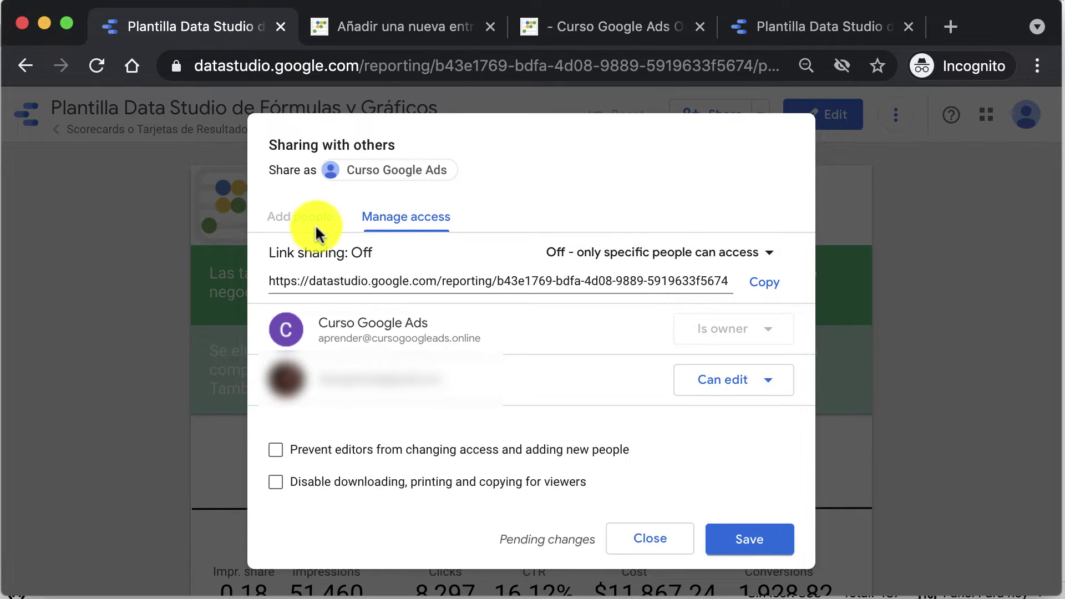
# Step: Leave the collaborator's Can edit access unchanged, toggle the download/print/copy restriction, and close sharing
pyautogui.click(737, 382)
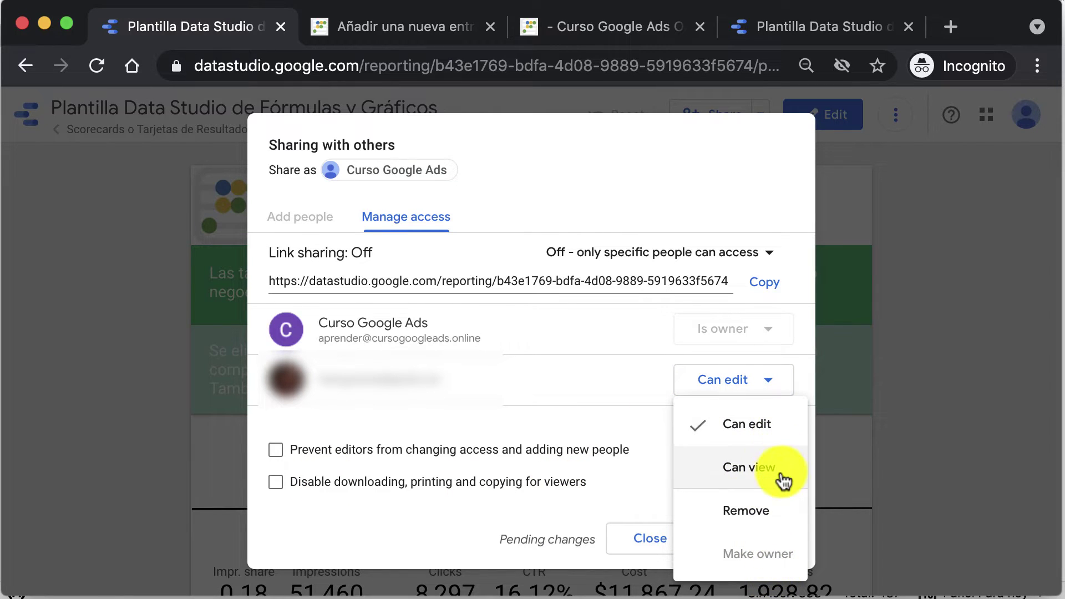
pyautogui.click(523, 425)
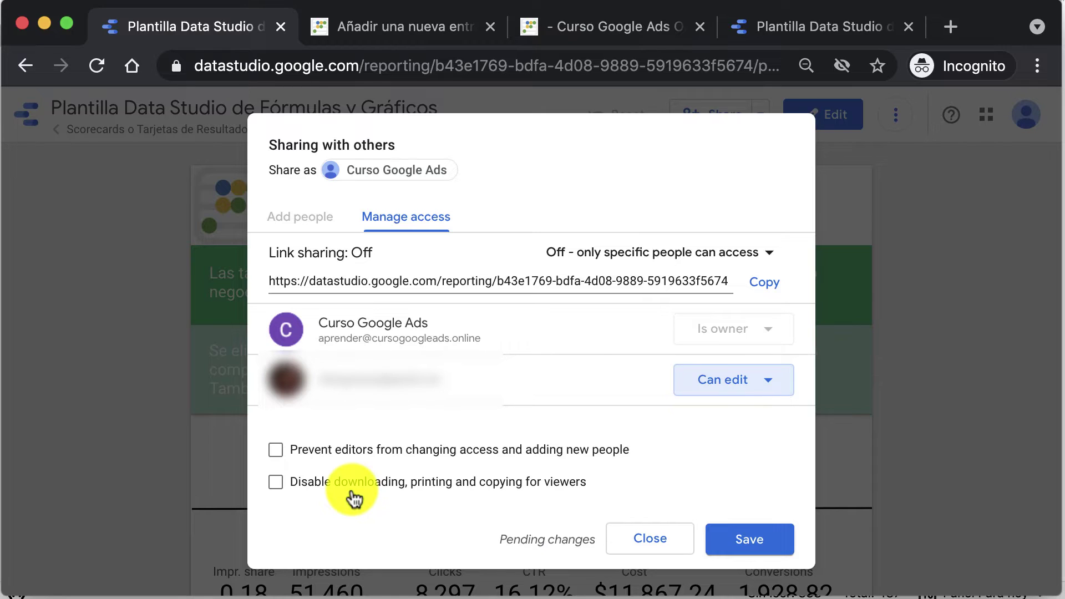
pyautogui.click(304, 490)
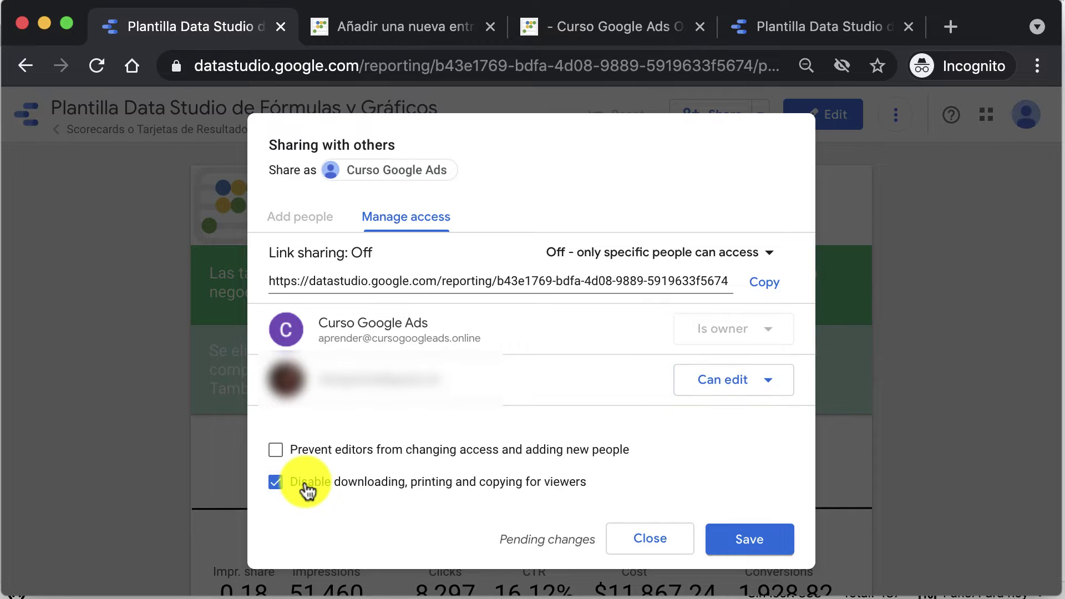
pyautogui.click(306, 491)
pyautogui.click(650, 541)
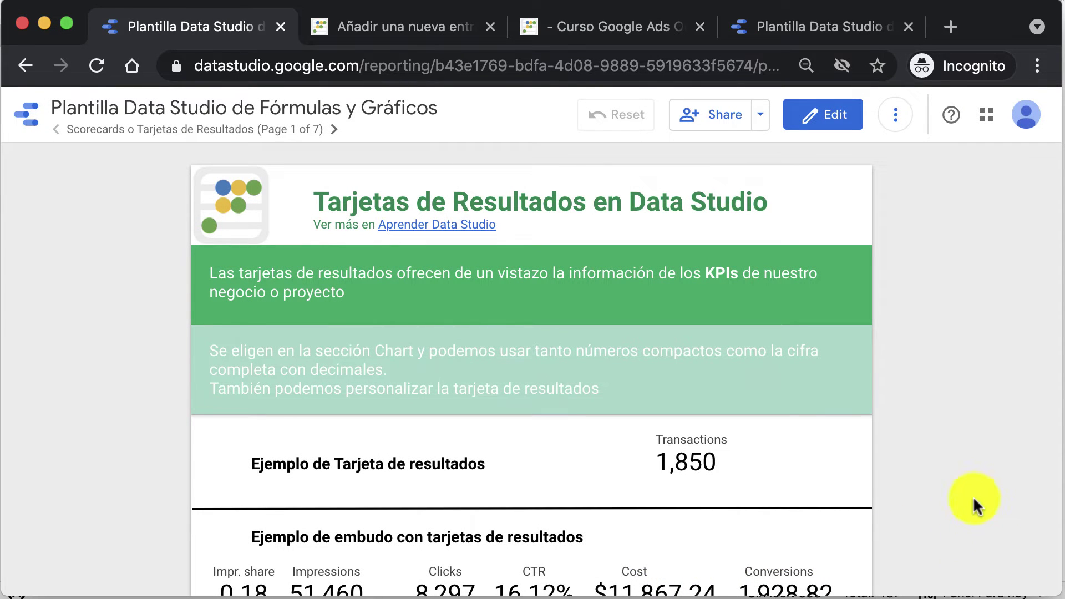
# Step: Open Schedule email delivery and enable 'Customize email subject and message'
pyautogui.click(759, 117)
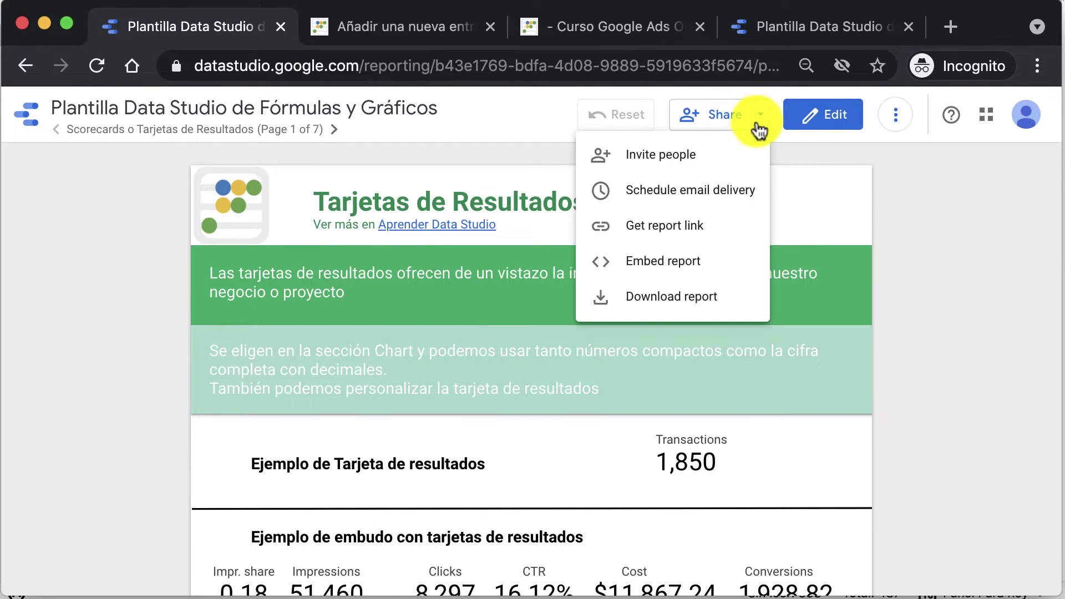
pyautogui.click(655, 209)
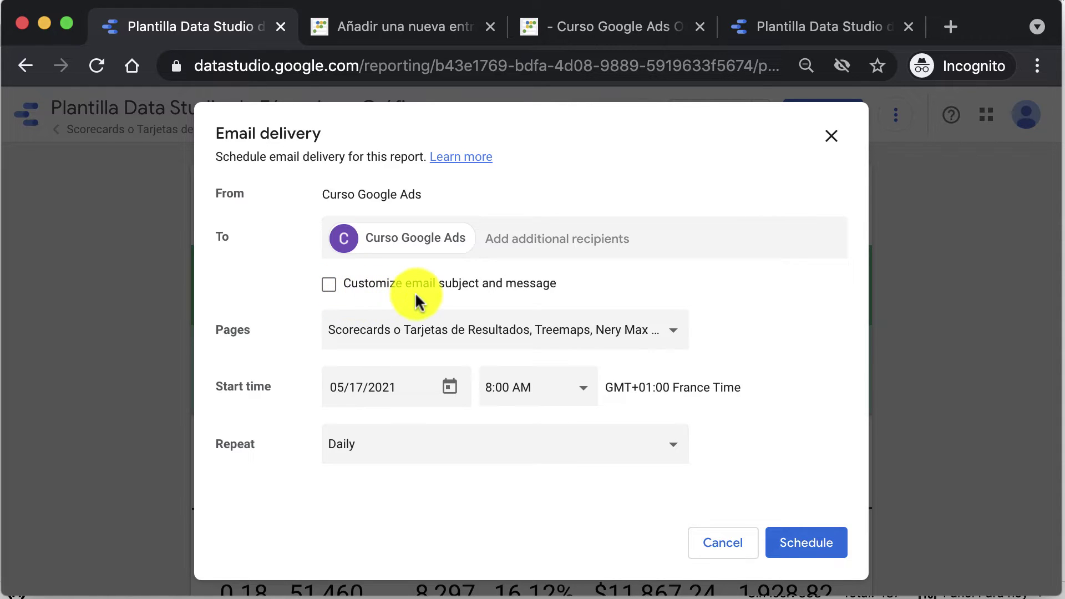
pyautogui.click(333, 287)
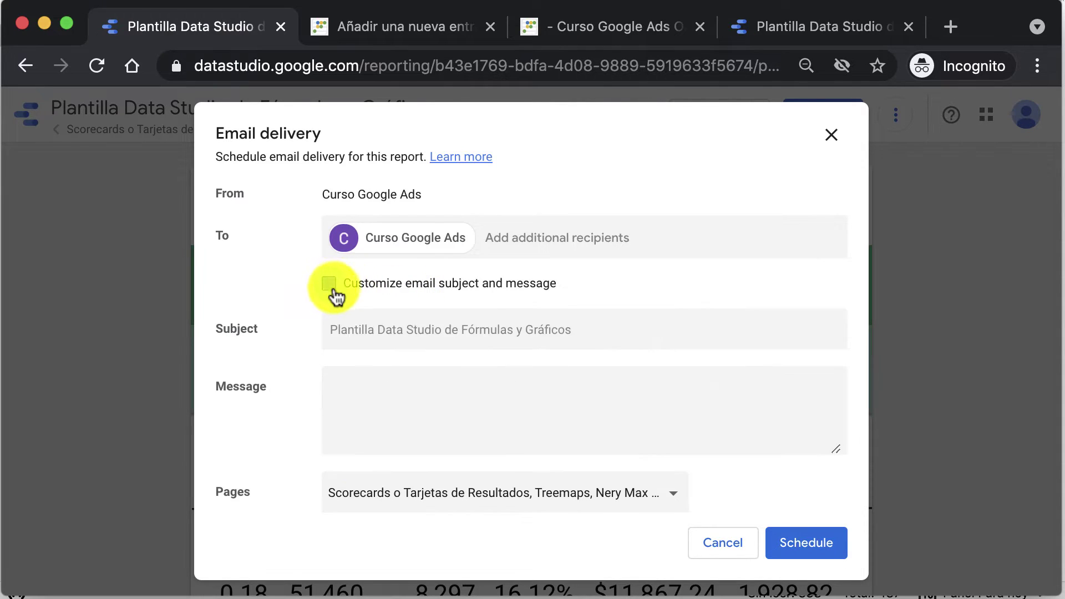
# Step: Enter subject 'Good Morning.- KPIs de Google Ads' and a message about today's KPIs with a contact address
pyautogui.click(391, 323)
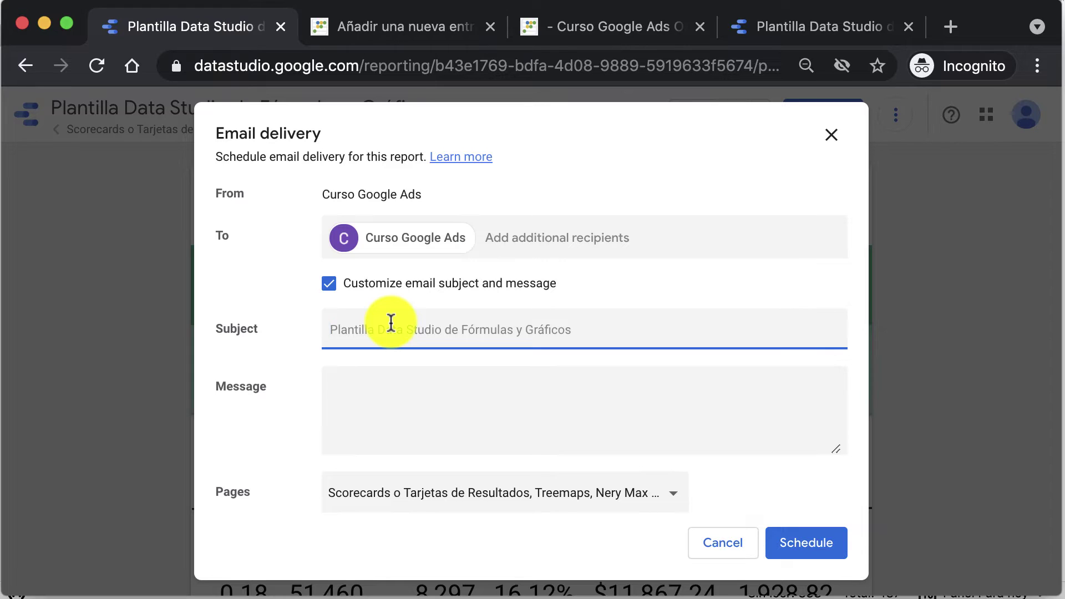
pyautogui.write('Good M')
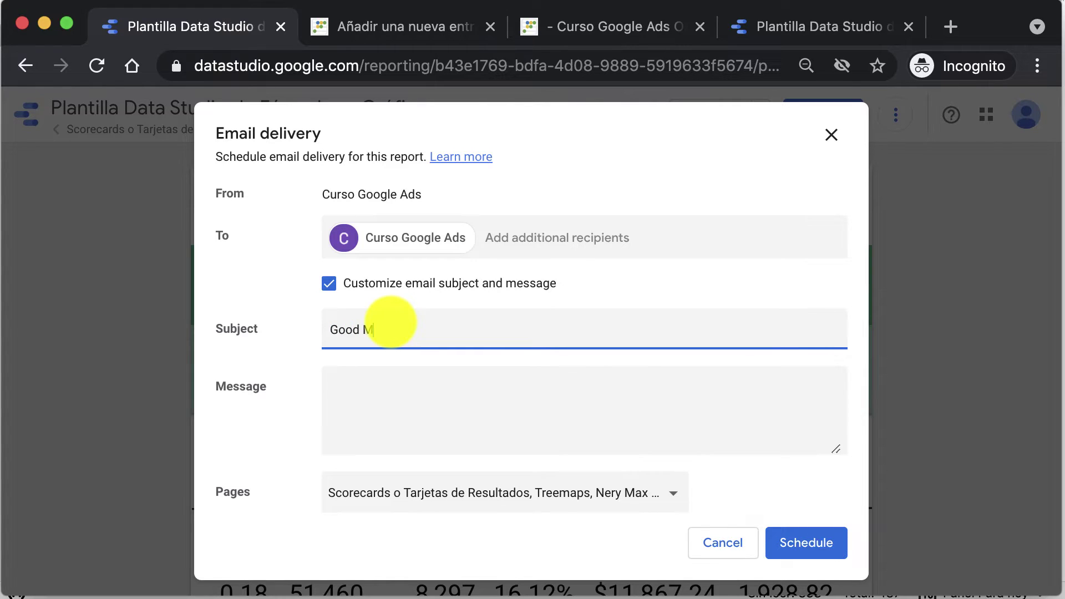
pyautogui.write('orning.- KPIs de Google Ads')
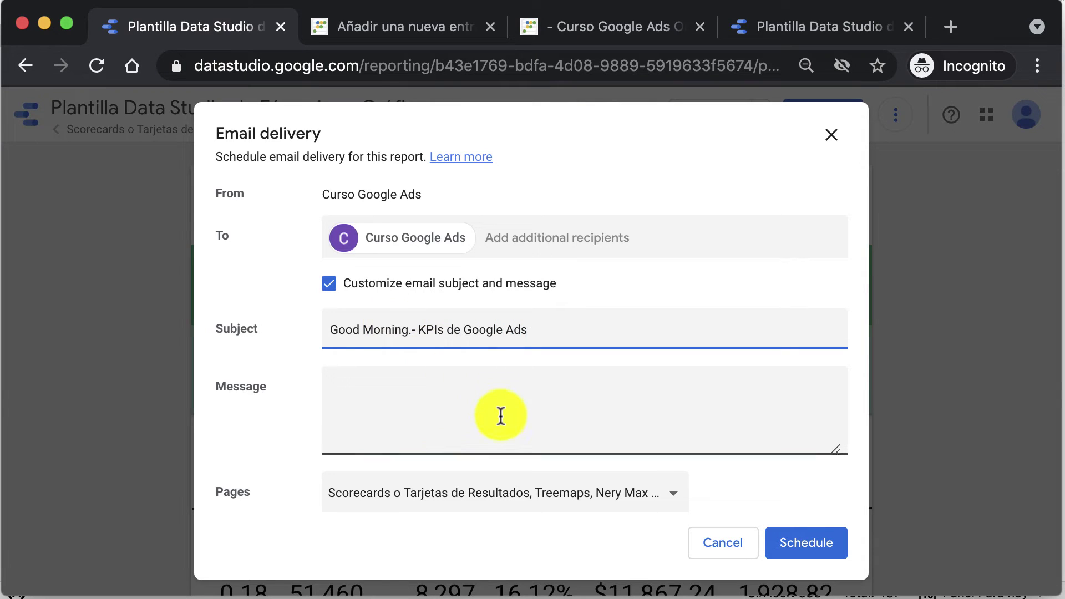
pyautogui.click(501, 416)
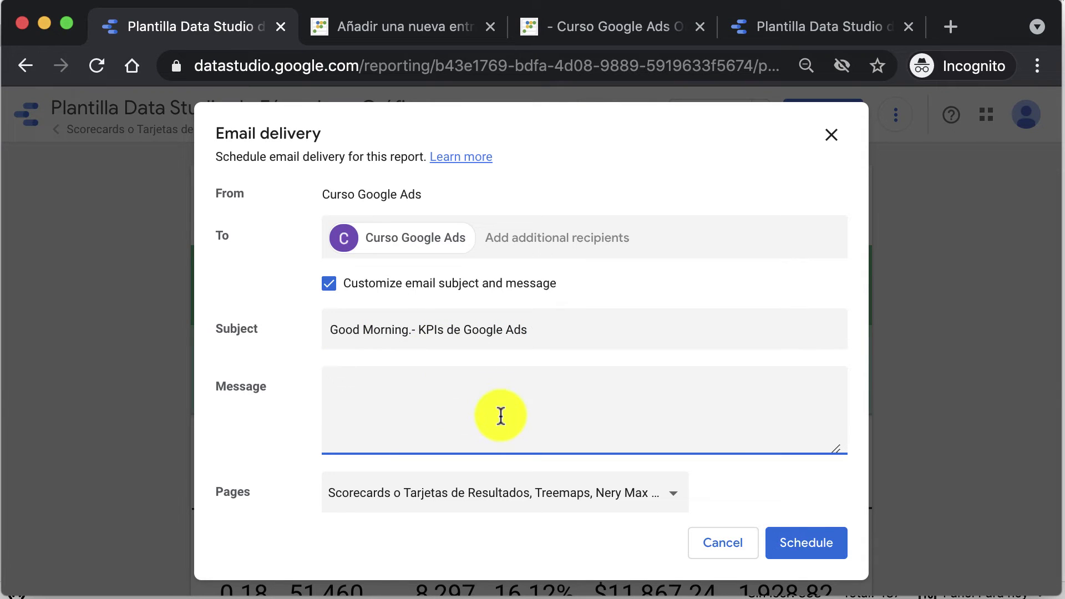
pyautogui.write('Estos son los kpi')
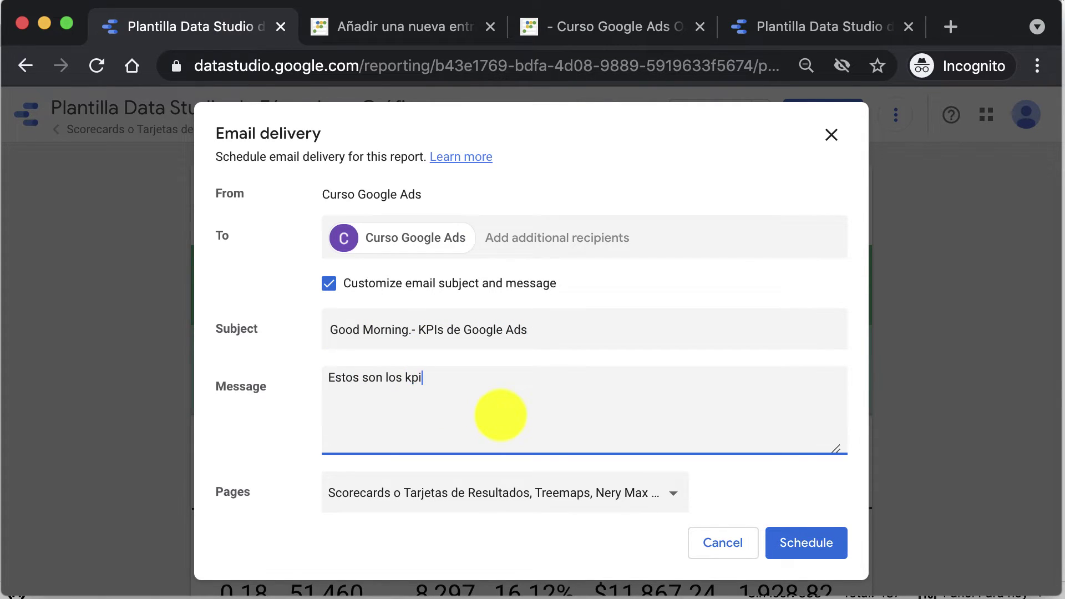
pyautogui.write('s de hoy, en caso de ')
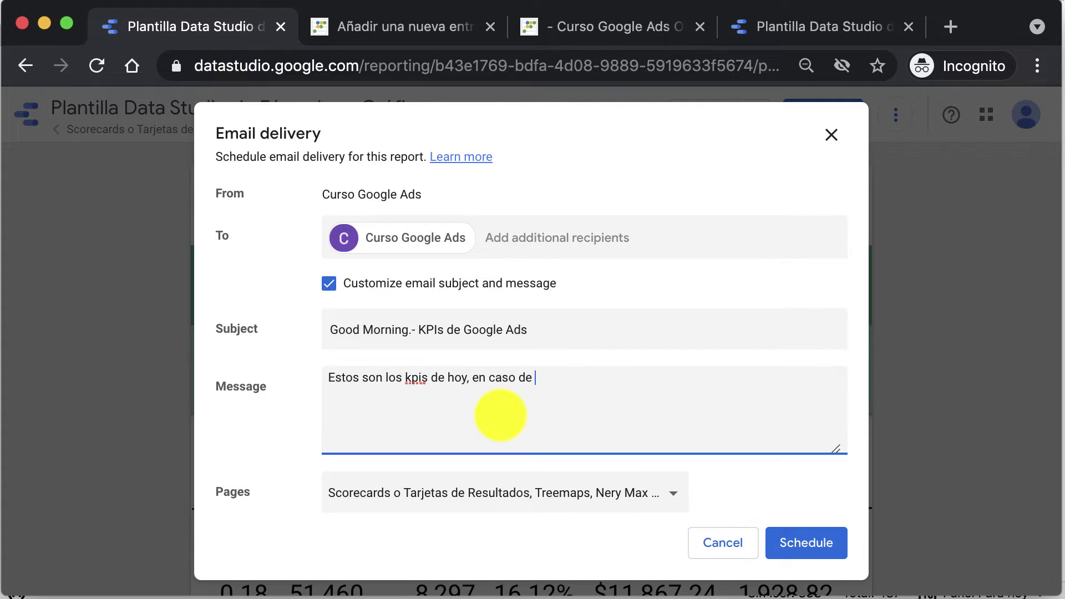
pyautogui.write('que estén fuera de la norma avisar a ')
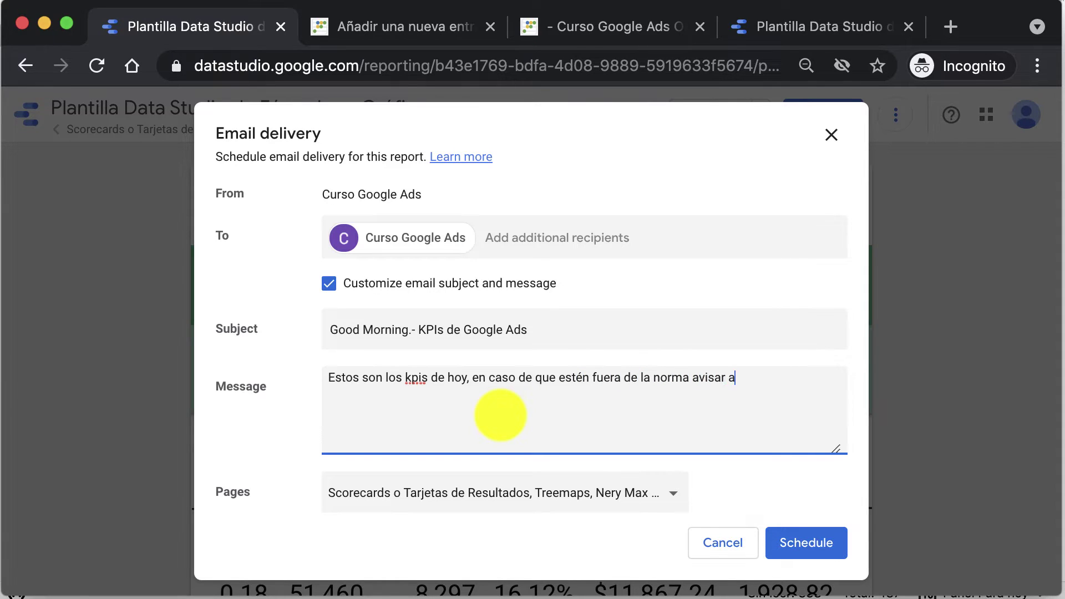
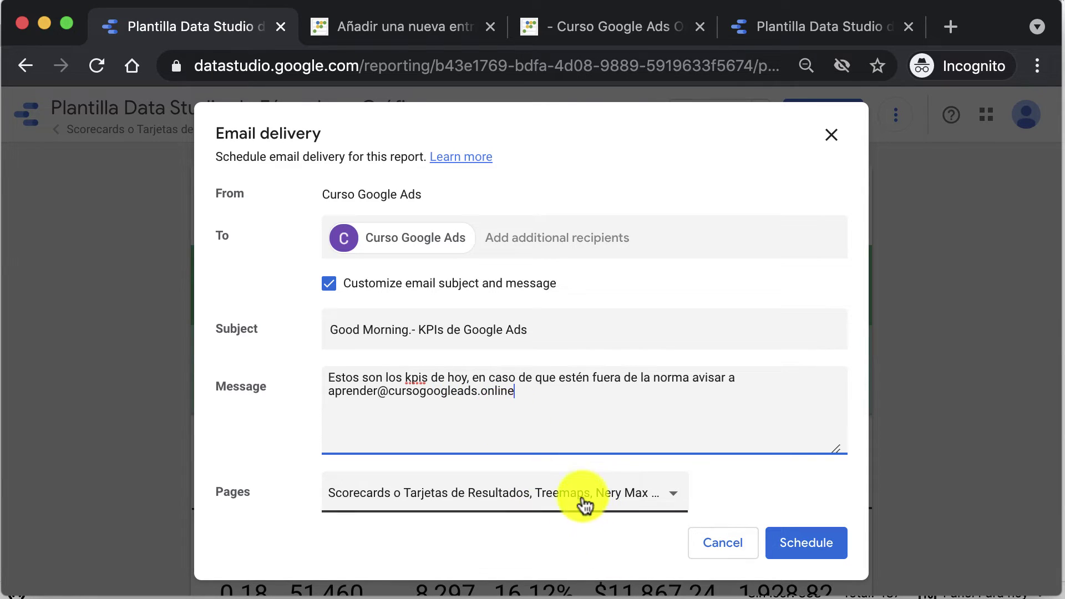
# Step: Keep All Pages selected for delivery, then open the start date and Repeat frequency options
pyautogui.scroll(-3, 722, 430)
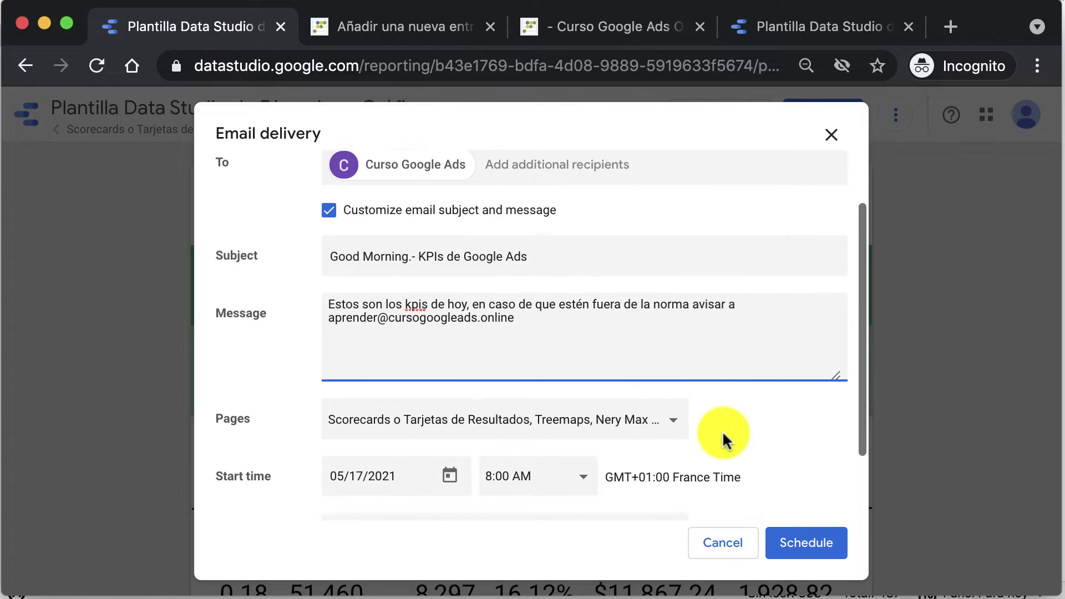
pyautogui.scroll(-1, 719, 430)
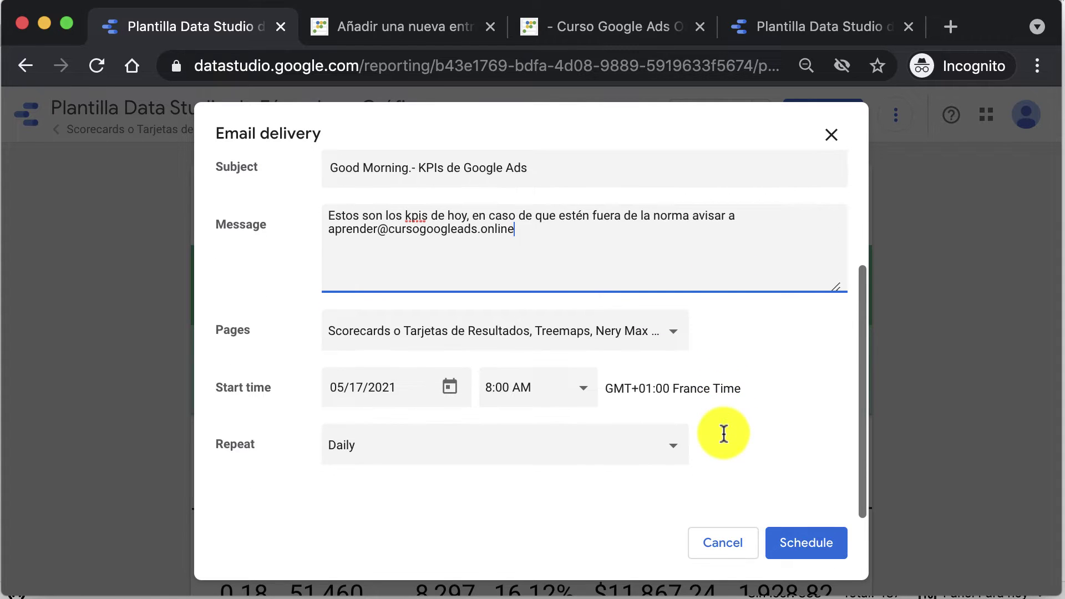
pyautogui.click(390, 335)
pyautogui.scroll(-2, 468, 454)
pyautogui.scroll(2, 468, 453)
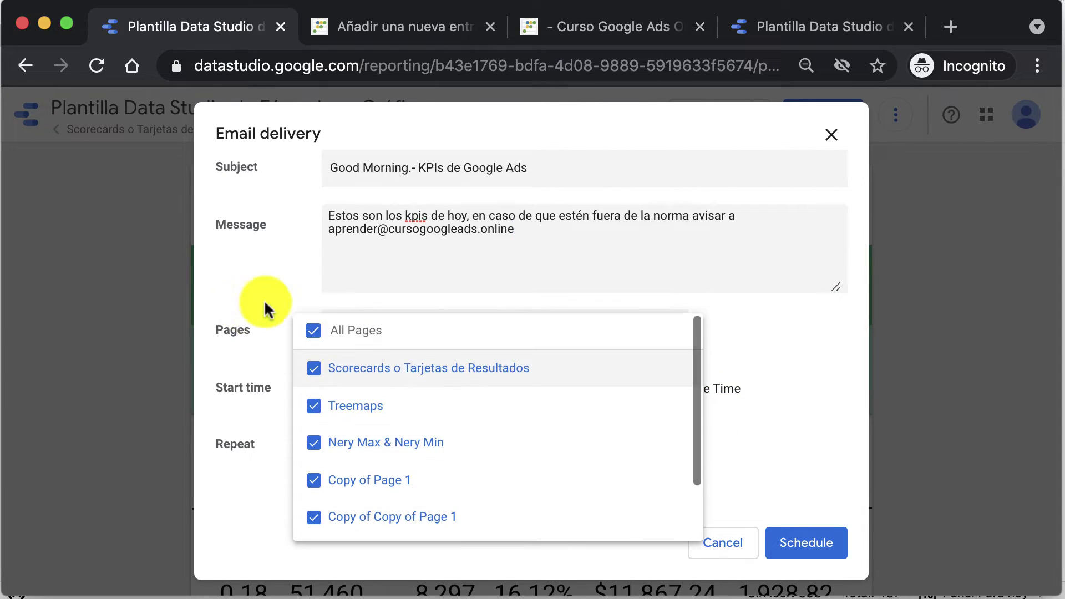
pyautogui.click(320, 336)
pyautogui.click(319, 409)
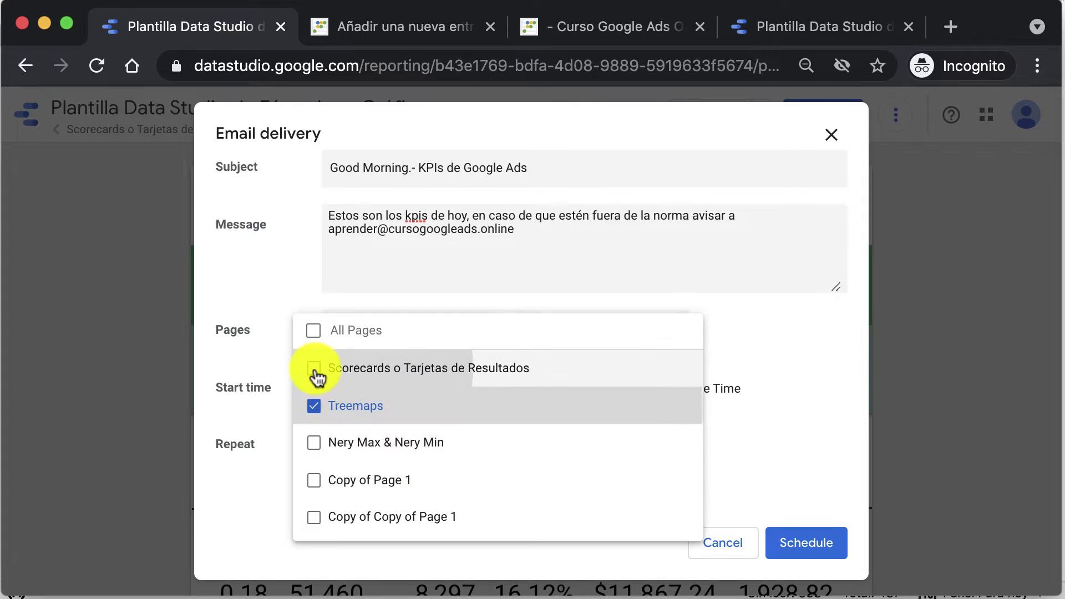
pyautogui.click(314, 380)
pyautogui.click(315, 331)
pyautogui.click(276, 280)
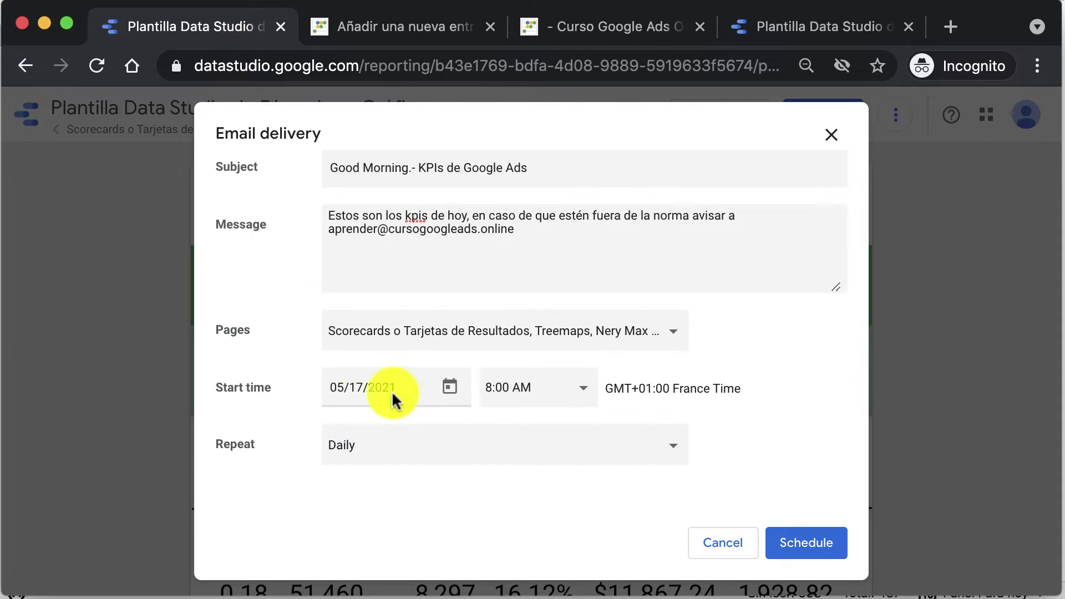
pyautogui.click(391, 388)
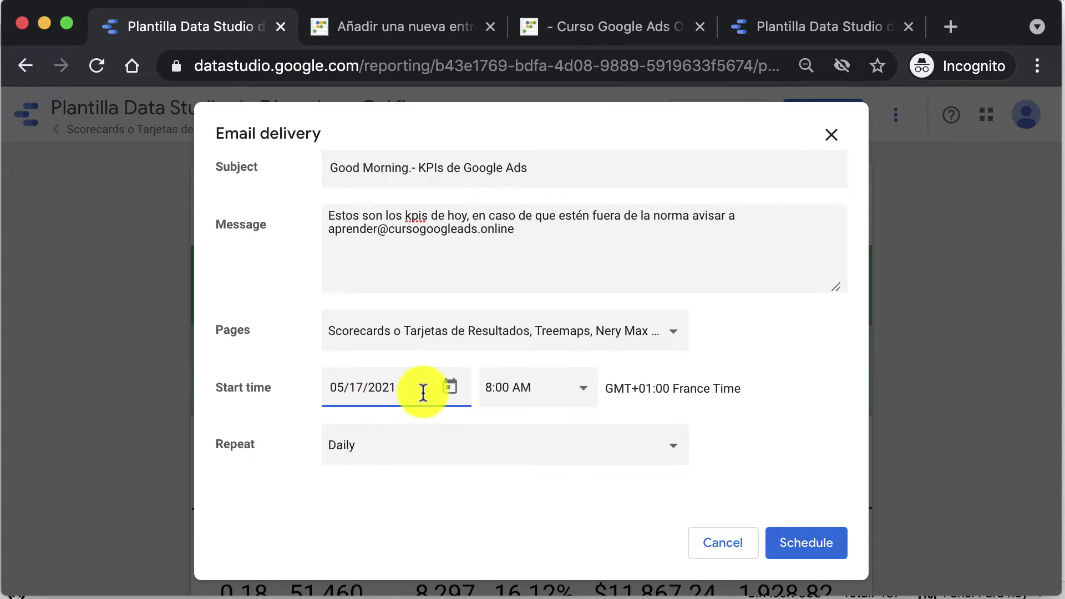
pyautogui.click(407, 456)
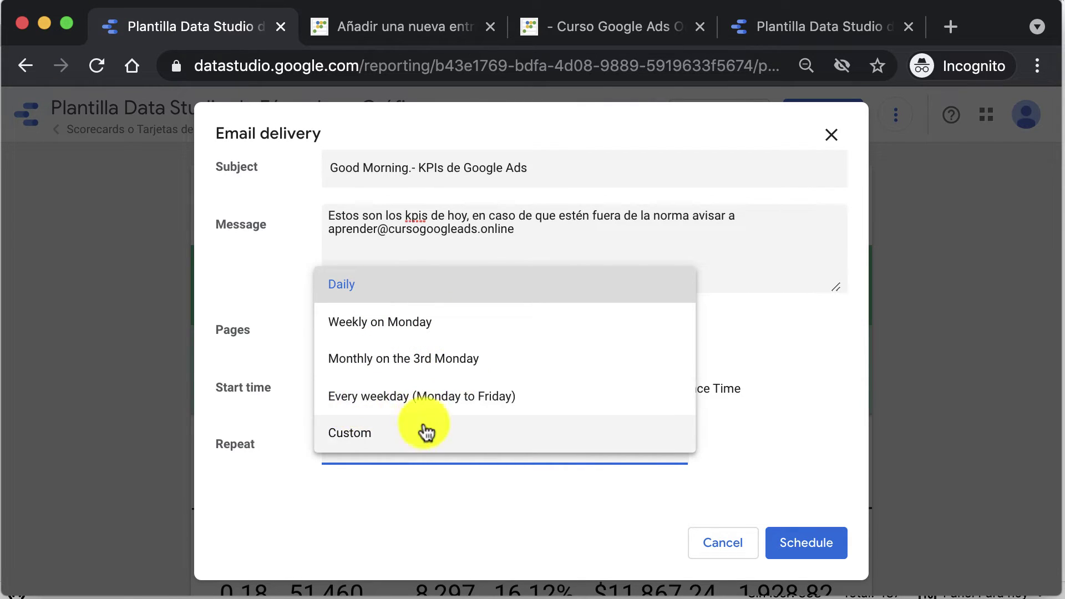
# Step: Choose a Custom repeat for the report email, keeping the interval unit as day
pyautogui.click(411, 437)
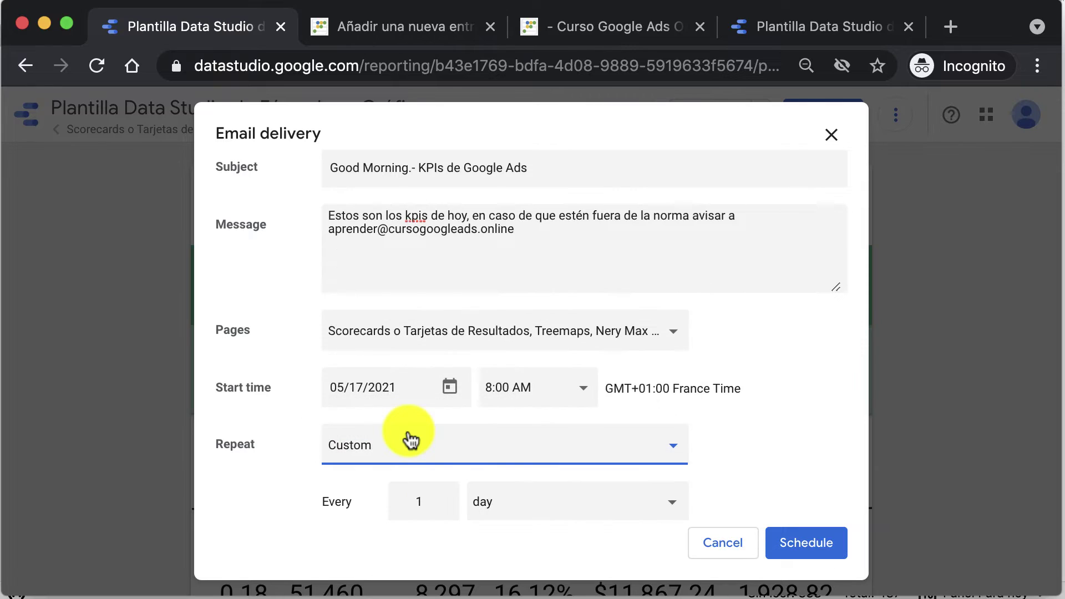
pyautogui.click(499, 507)
pyautogui.click(428, 513)
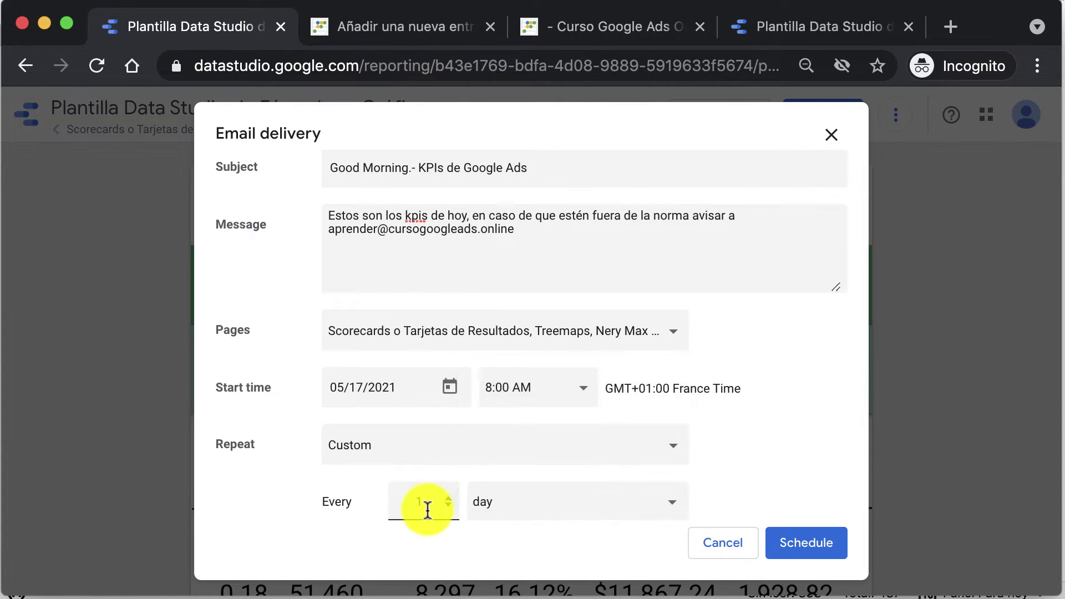
pyautogui.click(494, 513)
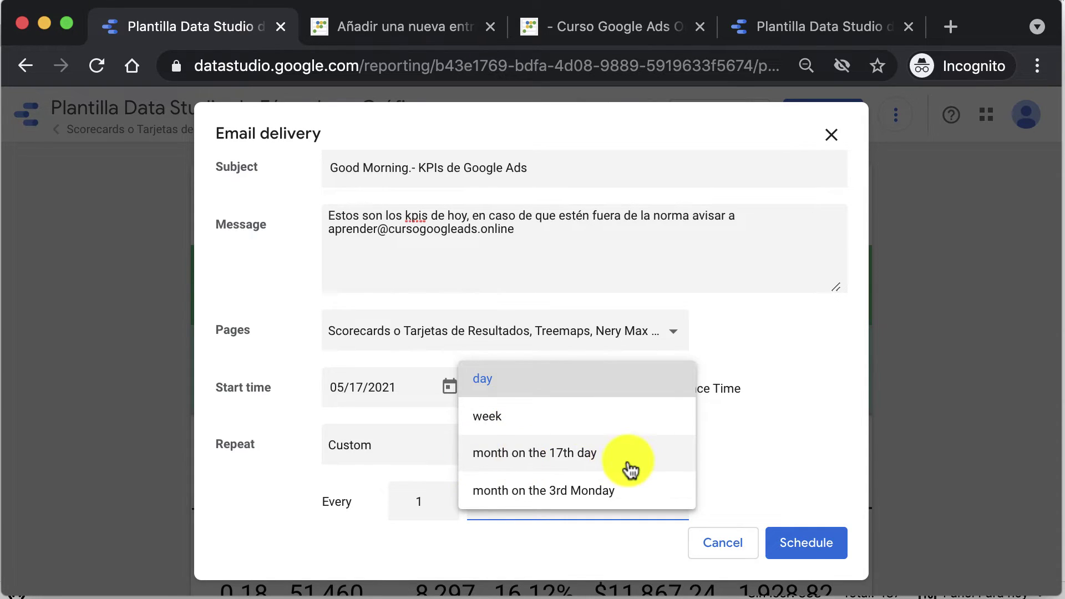
pyautogui.click(850, 484)
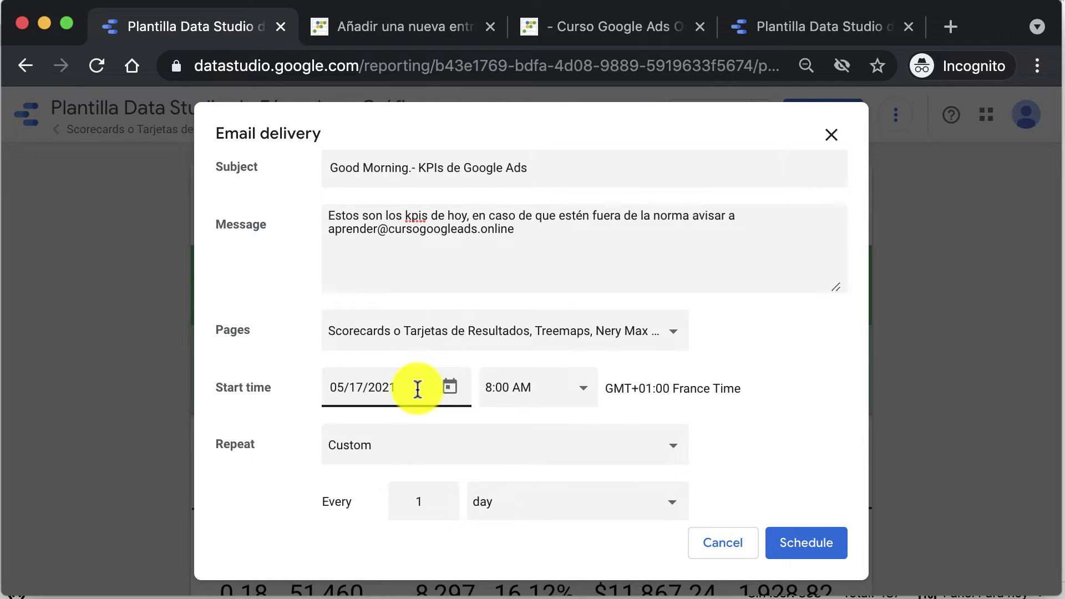
# Step: Set the email delivery start date to 05/16/2021 and the start time to 9:00 PM
pyautogui.click(450, 386)
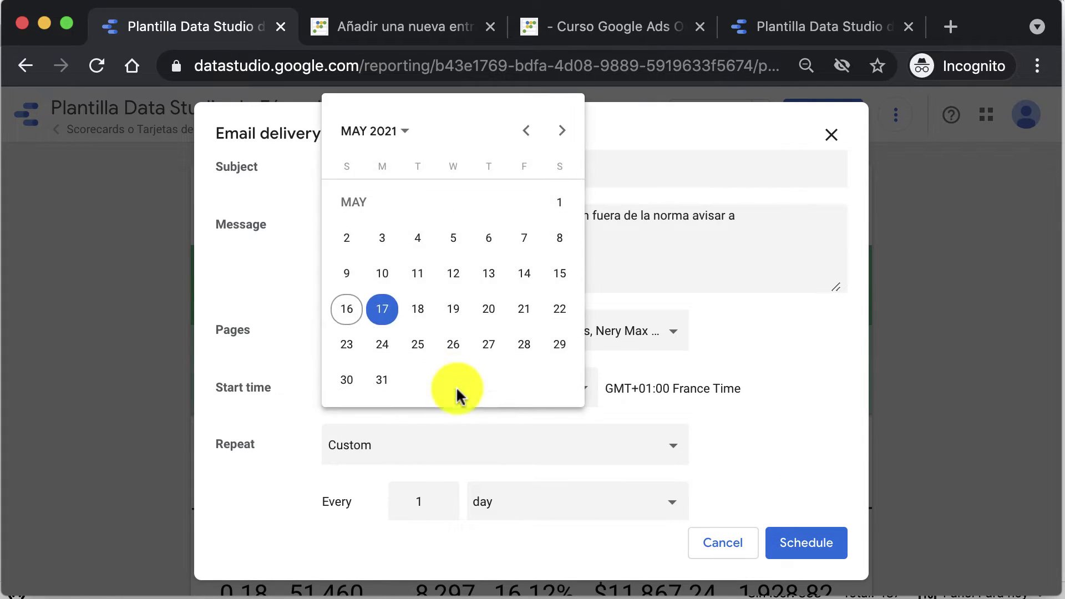
pyautogui.click(360, 314)
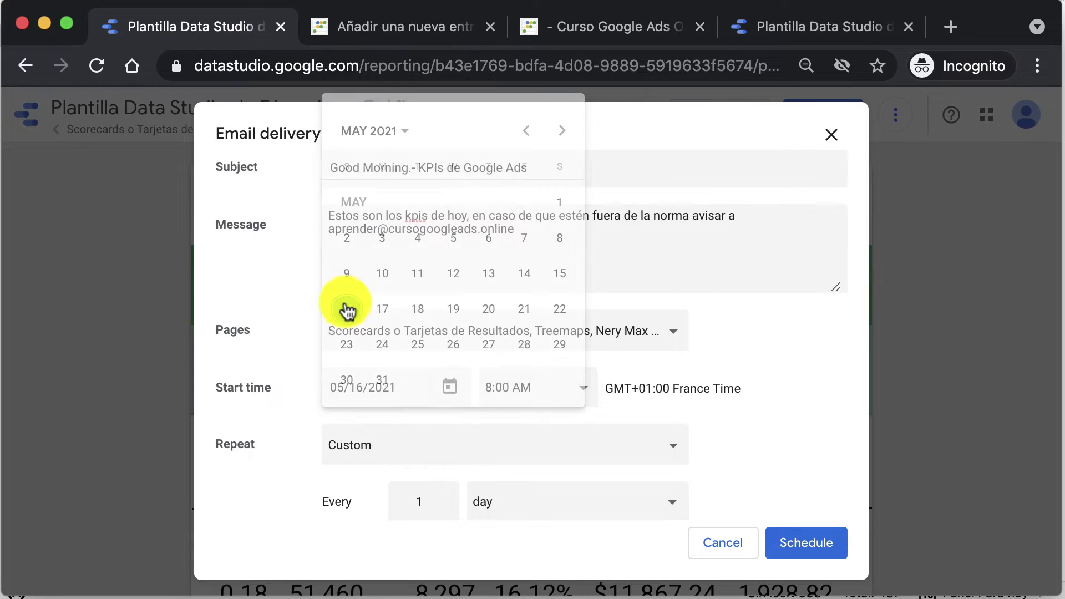
pyautogui.click(578, 388)
pyautogui.scroll(-3, 565, 458)
pyautogui.scroll(-7, 566, 457)
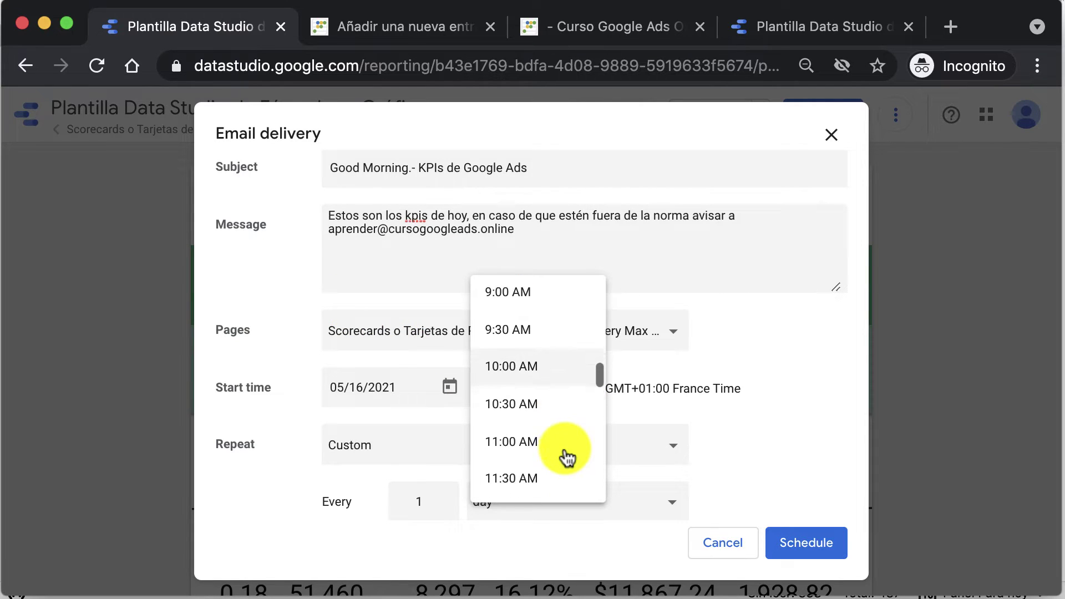
pyautogui.scroll(-10, 565, 457)
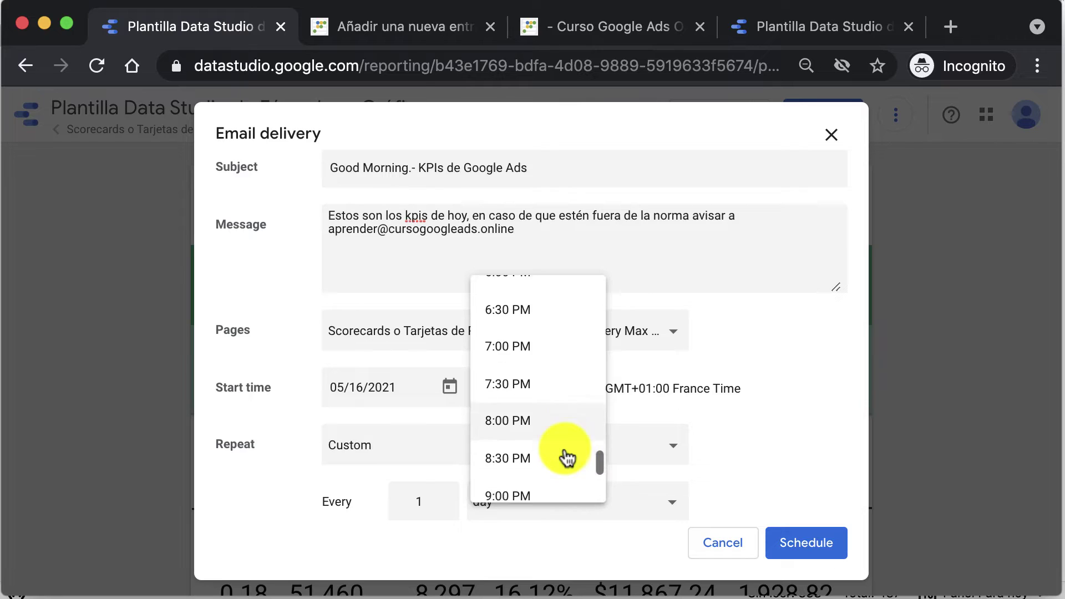
pyautogui.scroll(-1, 566, 457)
pyautogui.click(564, 422)
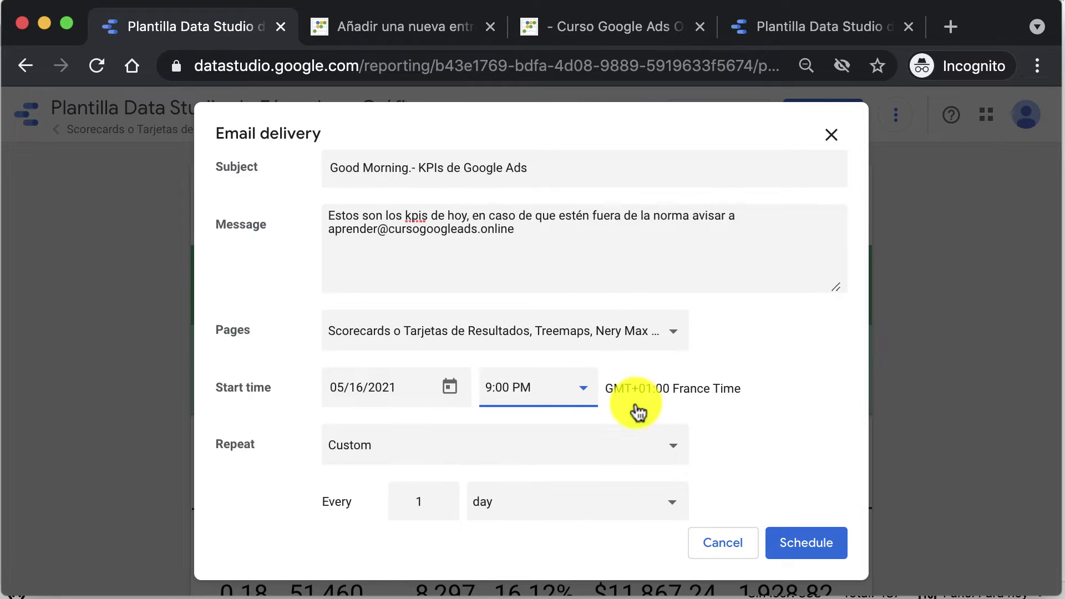
pyautogui.click(490, 458)
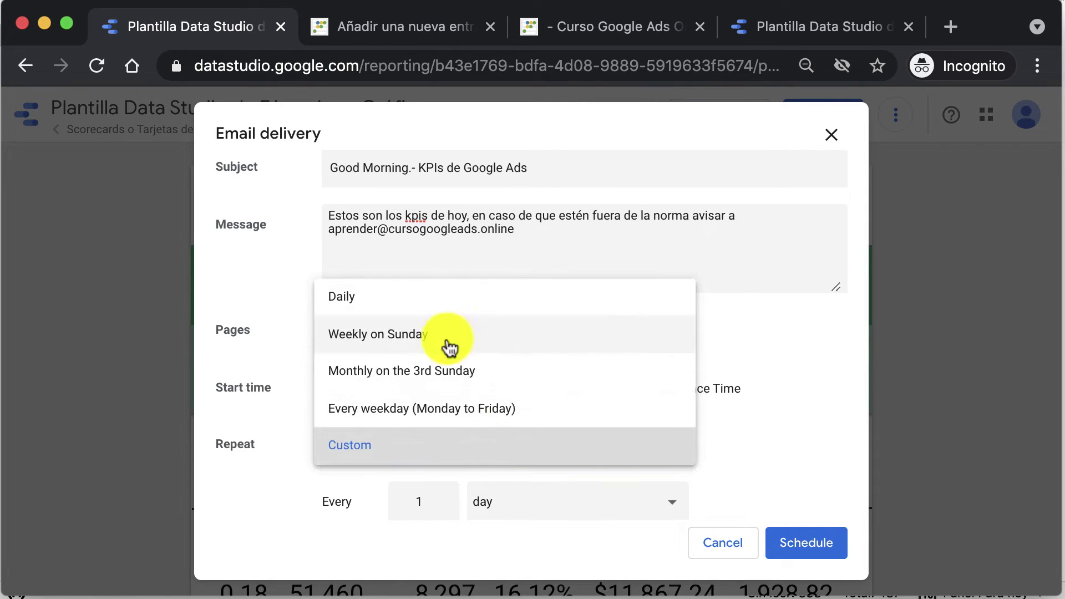
# Step: Keep Custom as the email delivery's repeat frequency
pyautogui.click(438, 493)
pyautogui.scroll(3, 436, 494)
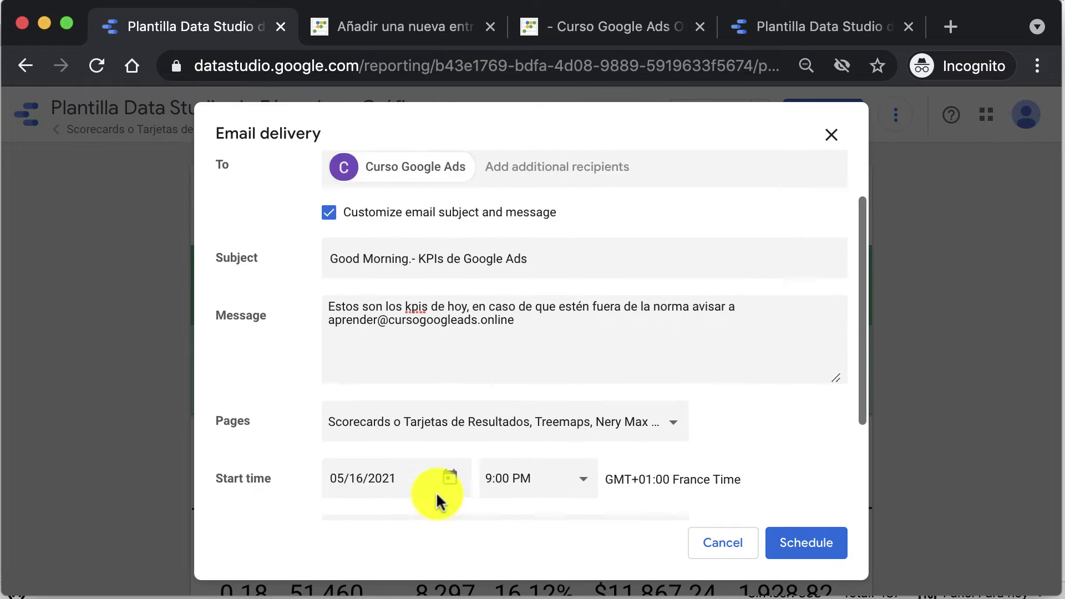
pyautogui.scroll(-3, 436, 492)
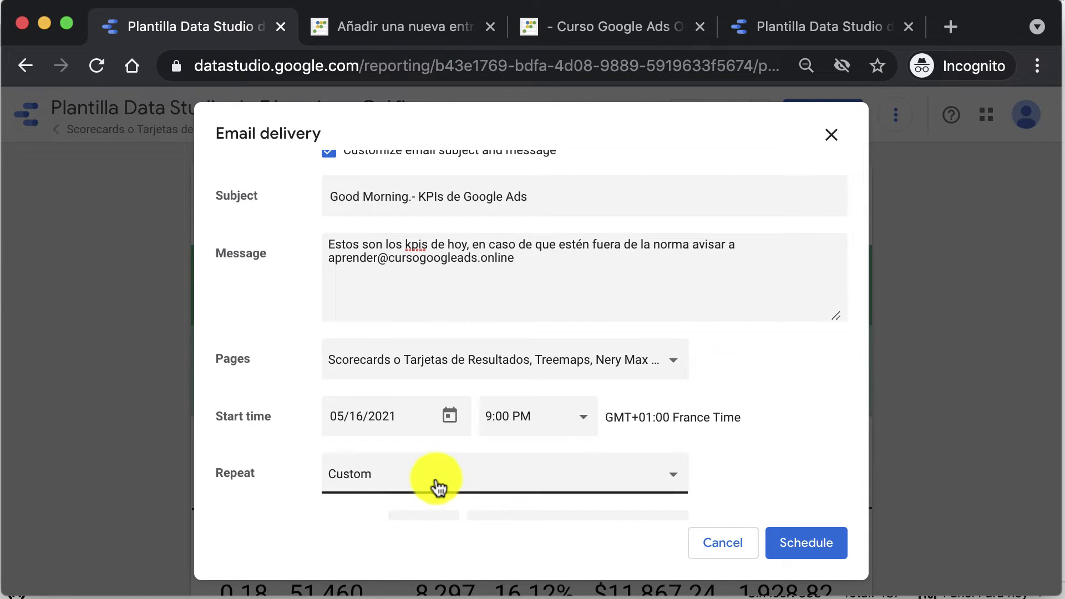
pyautogui.click(436, 491)
pyautogui.scroll(1, 484, 497)
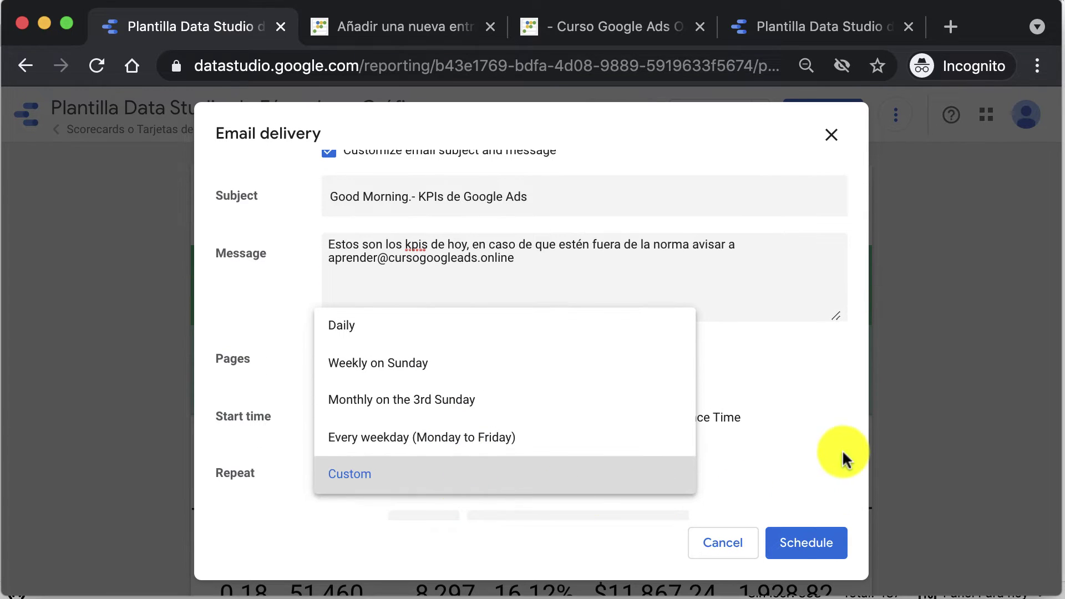
pyautogui.click(820, 416)
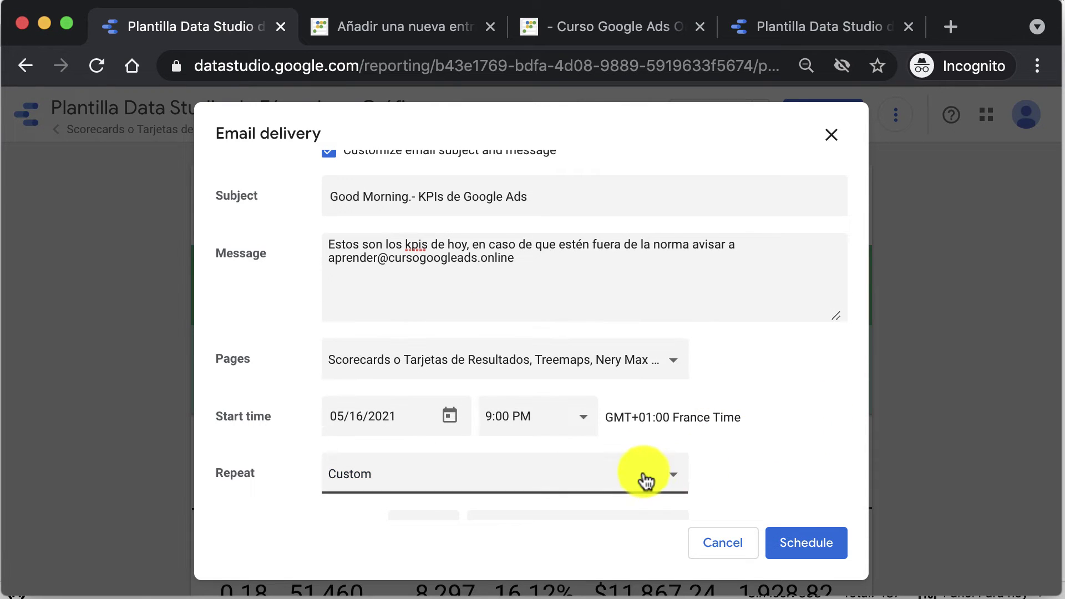
pyautogui.scroll(-2, 642, 481)
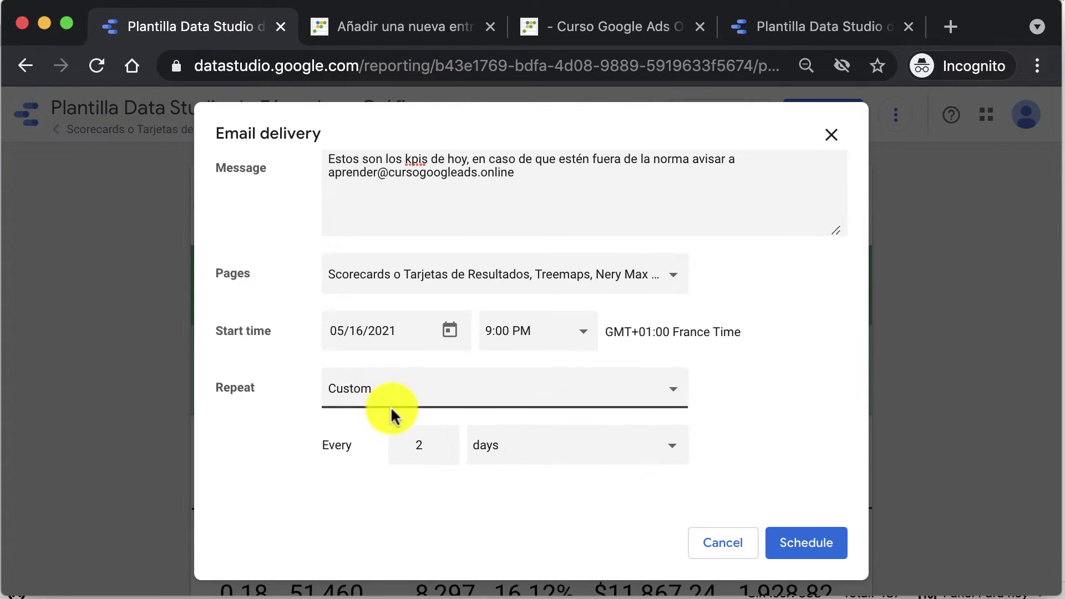
# Step: Set the Every interval to 1 day, replacing the invalid 0
pyautogui.click(421, 442)
pyautogui.press('BackSpace')
pyautogui.write('0')
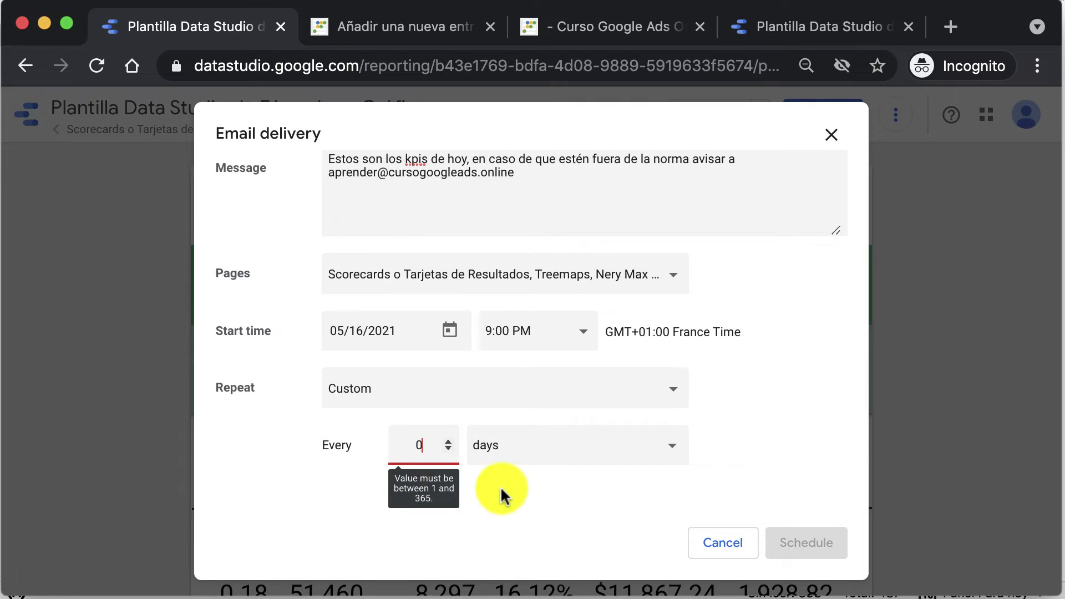
pyautogui.press('BackSpace')
pyautogui.write('1')
pyautogui.scroll(1, 502, 488)
pyautogui.scroll(4, 505, 488)
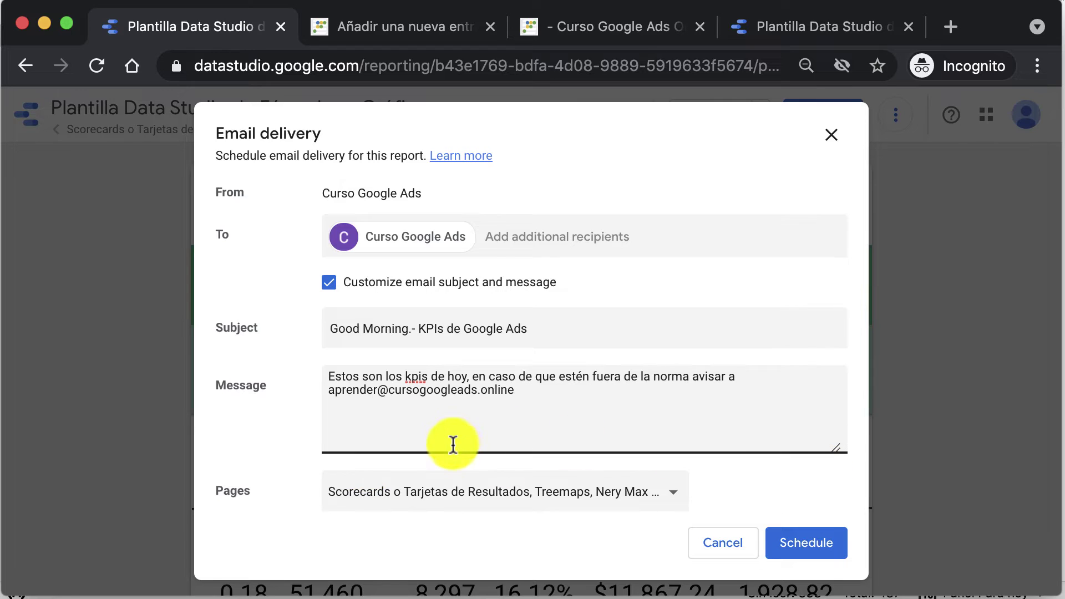
pyautogui.scroll(-5, 451, 440)
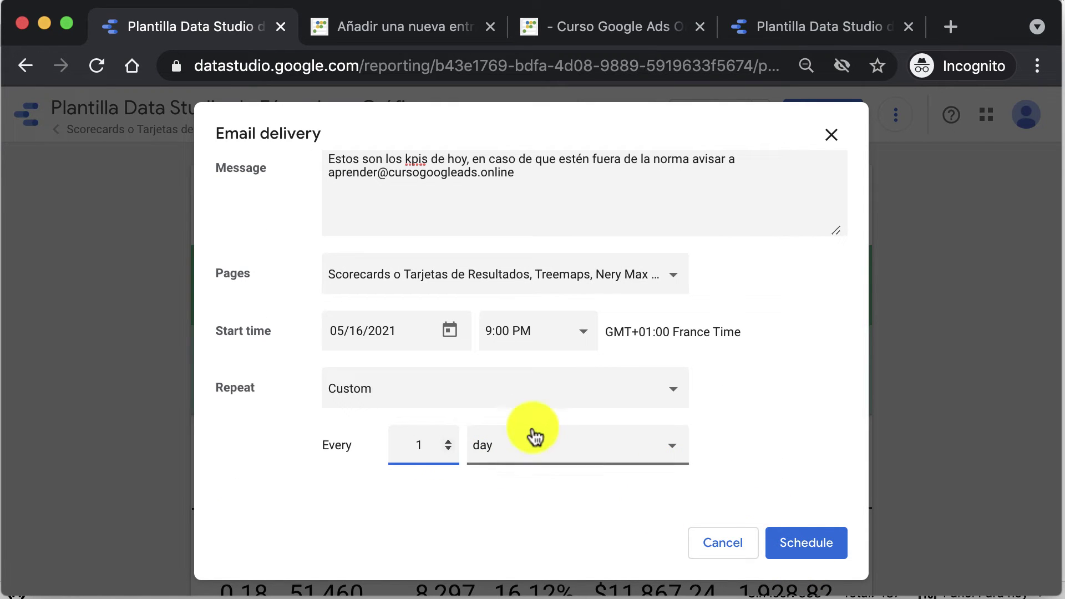
# Step: Schedule the email delivery and scroll back through the scorecards report
pyautogui.click(782, 541)
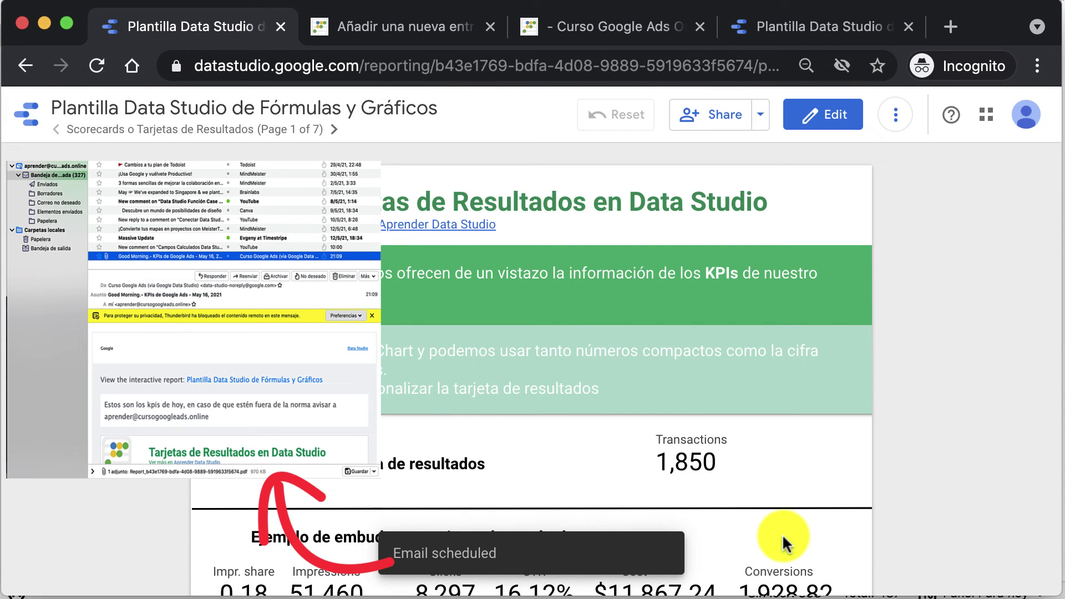
pyautogui.scroll(-15, 782, 534)
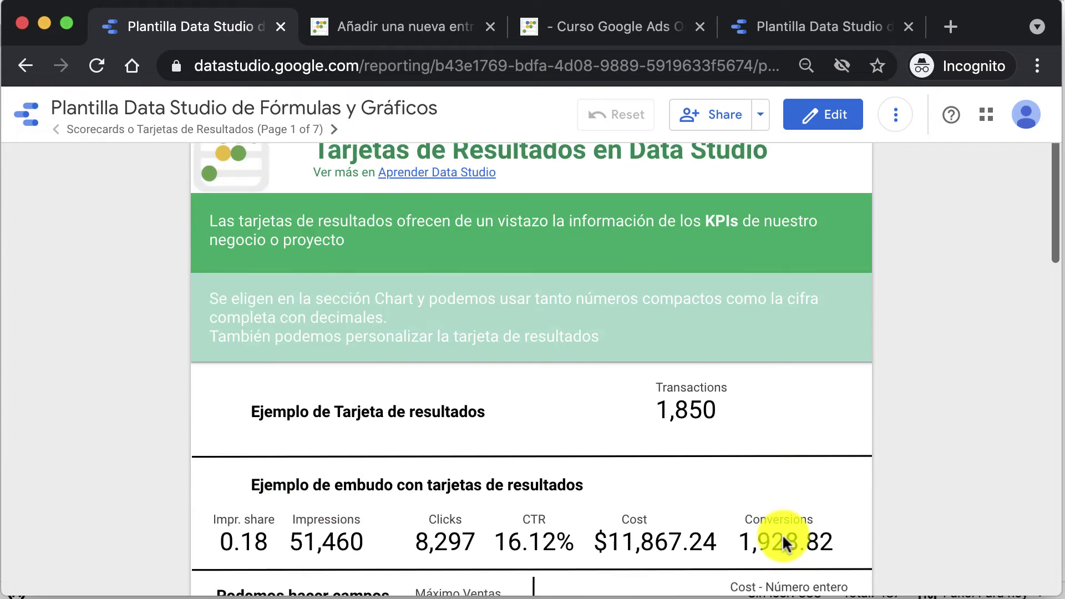
pyautogui.scroll(-5, 782, 536)
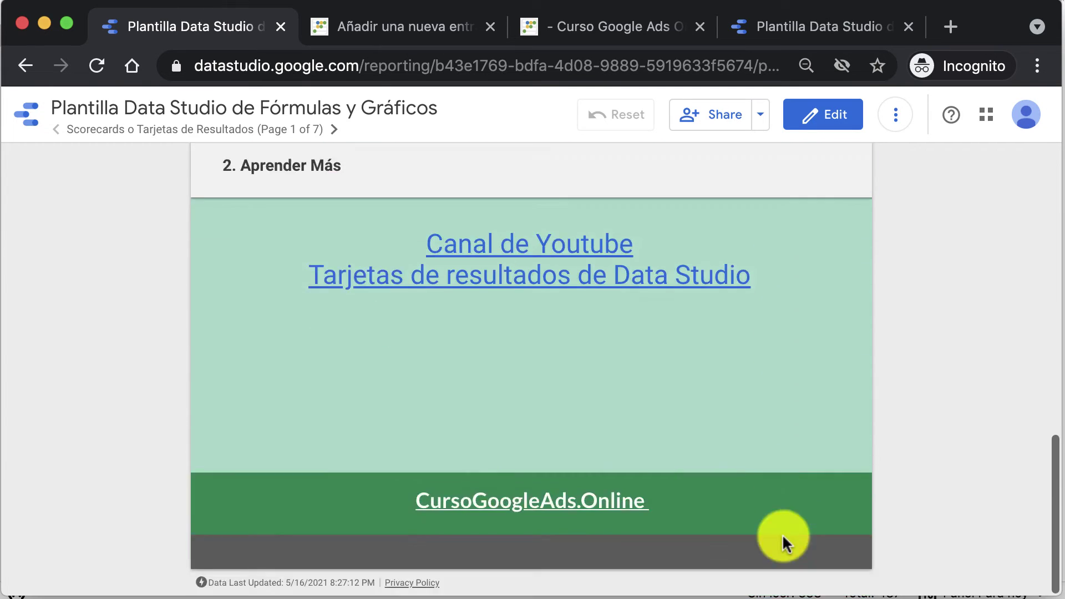
pyautogui.scroll(20, 782, 536)
# Step: View the report link and sharing settings, cancel without changes, and reopen the Share menu
pyautogui.click(757, 114)
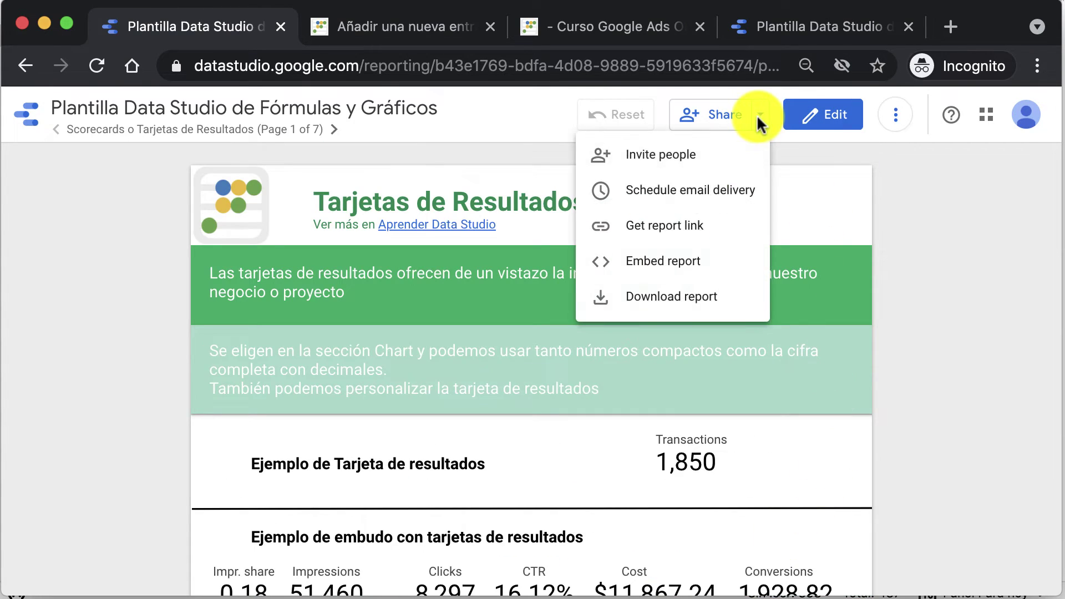
pyautogui.click(702, 228)
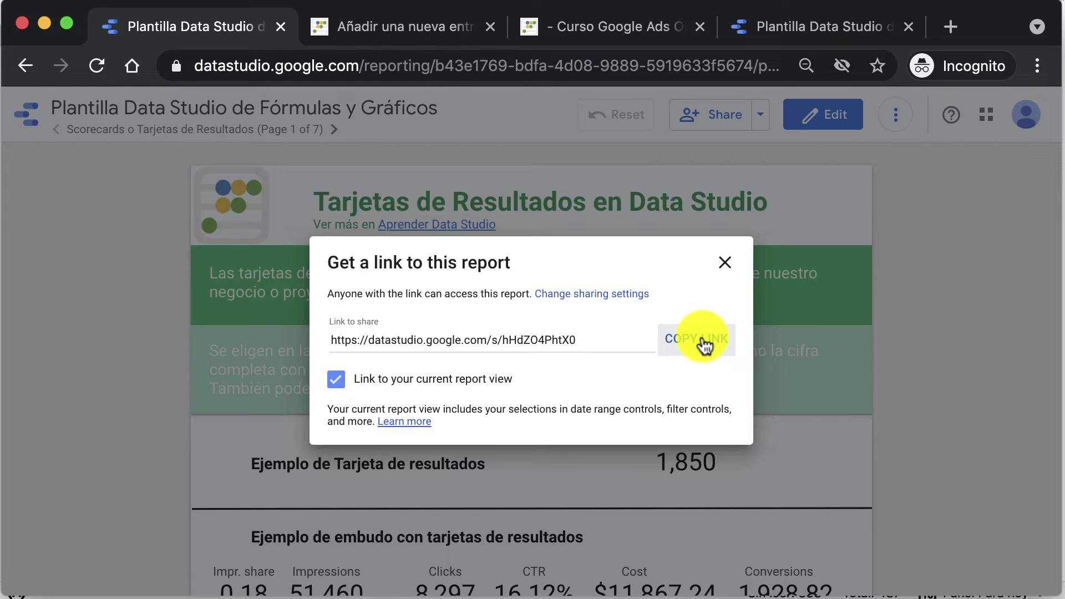
pyautogui.click(574, 294)
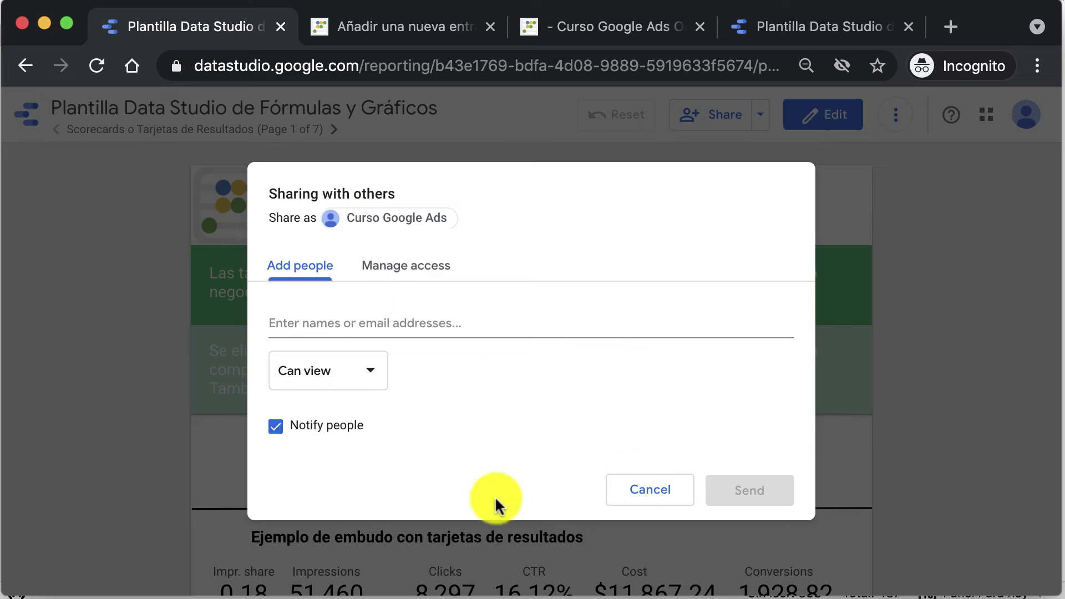
pyautogui.click(653, 499)
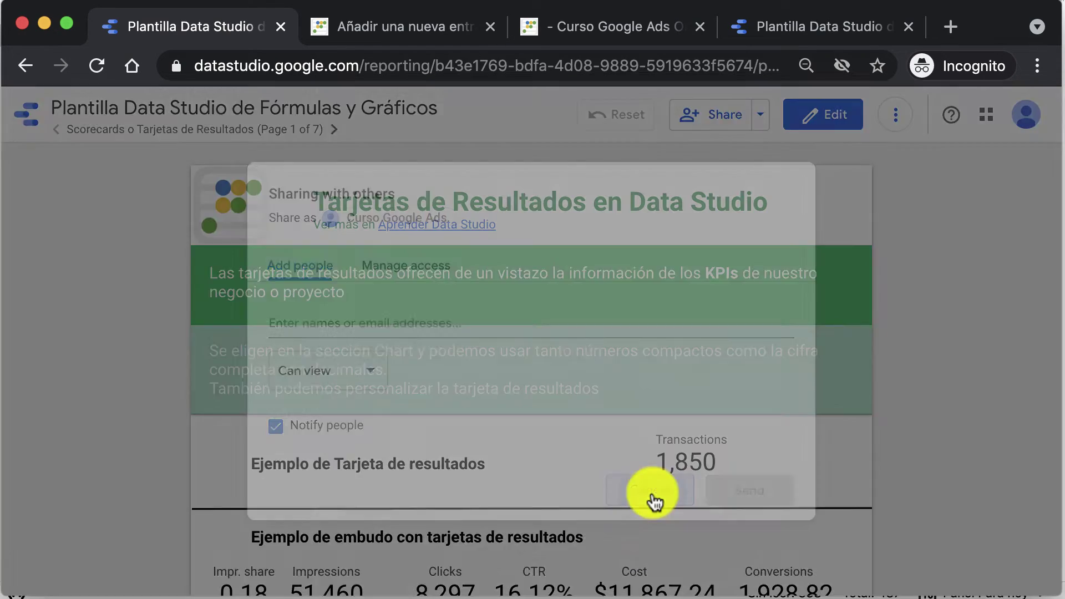
pyautogui.click(760, 114)
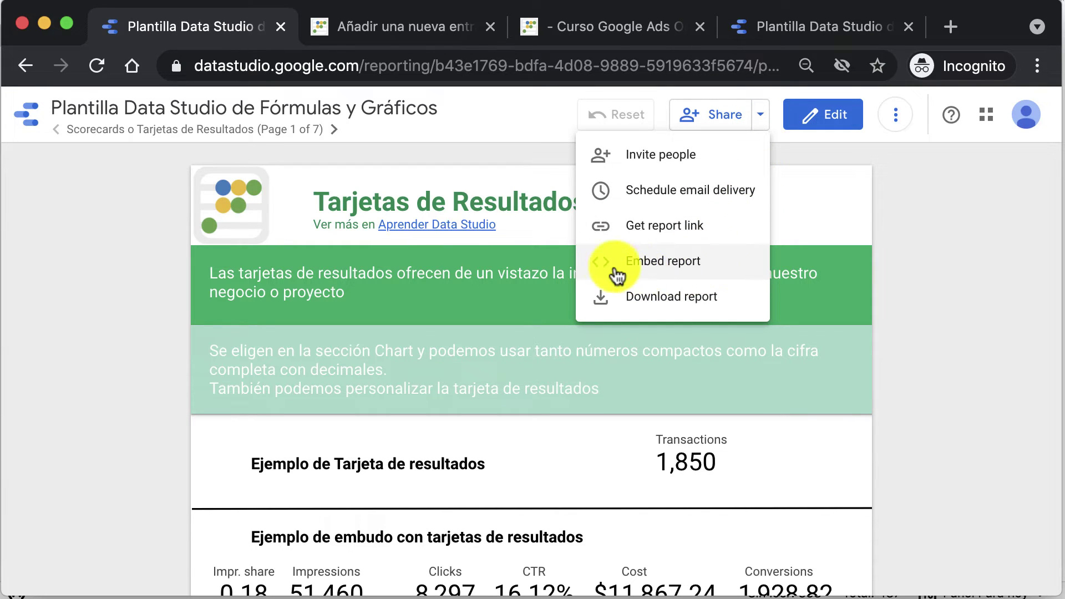
# Step: Copy the report's 600 × 1312 iframe embed code from Embed report to the clipboard
pyautogui.click(657, 263)
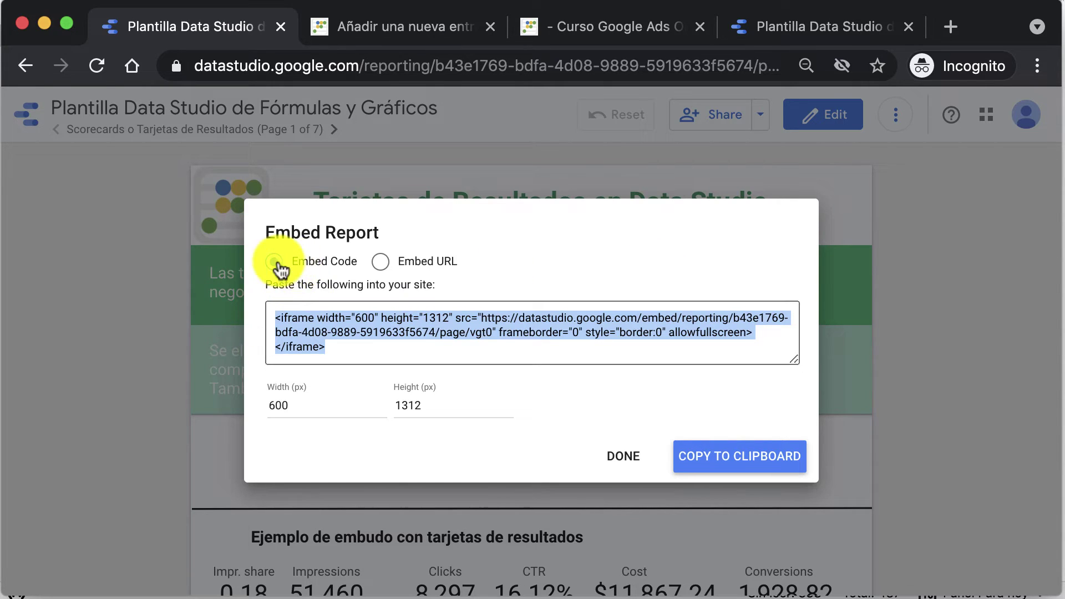
pyautogui.click(381, 261)
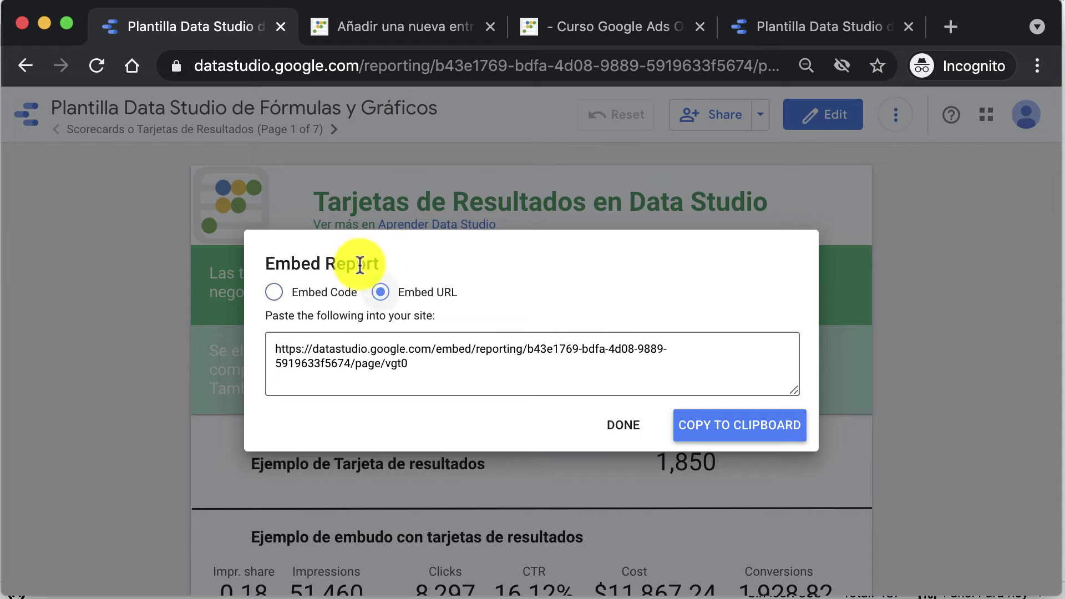
pyautogui.click(273, 292)
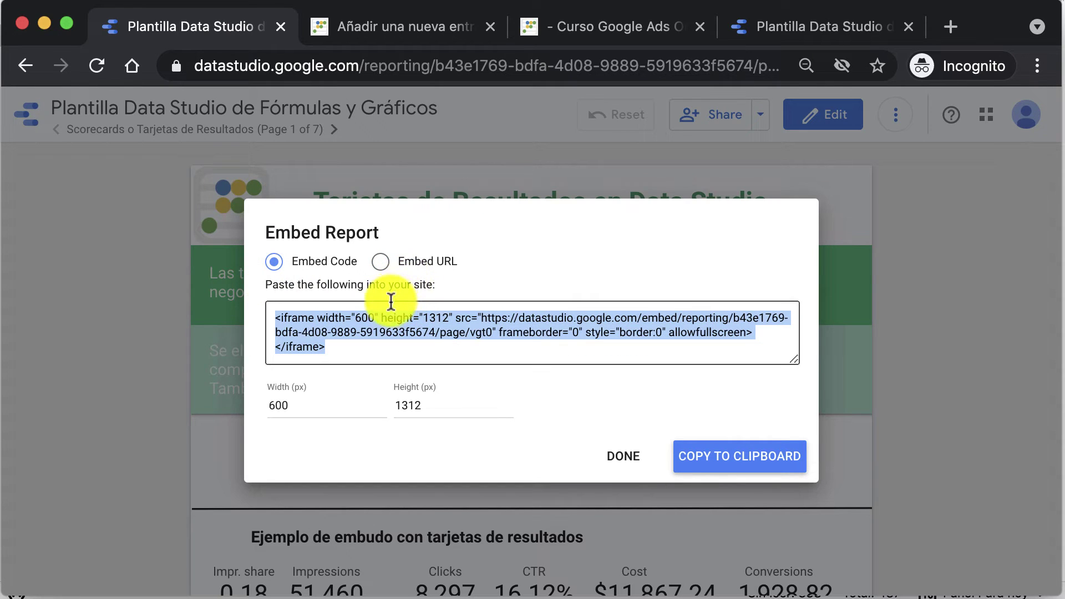
pyautogui.click(724, 452)
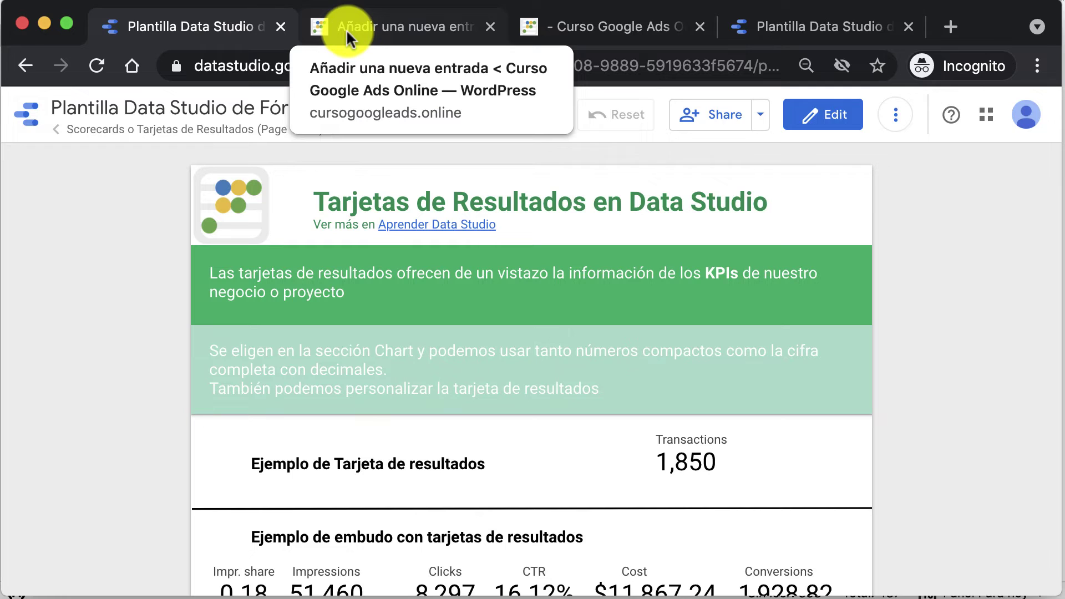
# Step: Add an HTML personalizado block to the WordPress post, found by searching 'html'
pyautogui.click(409, 33)
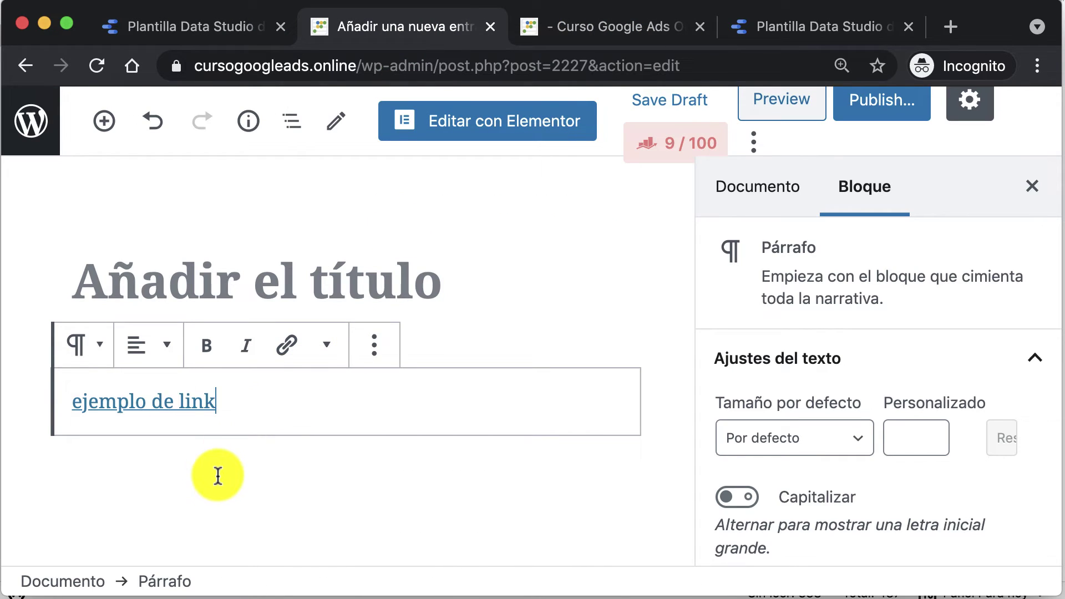
pyautogui.click(104, 121)
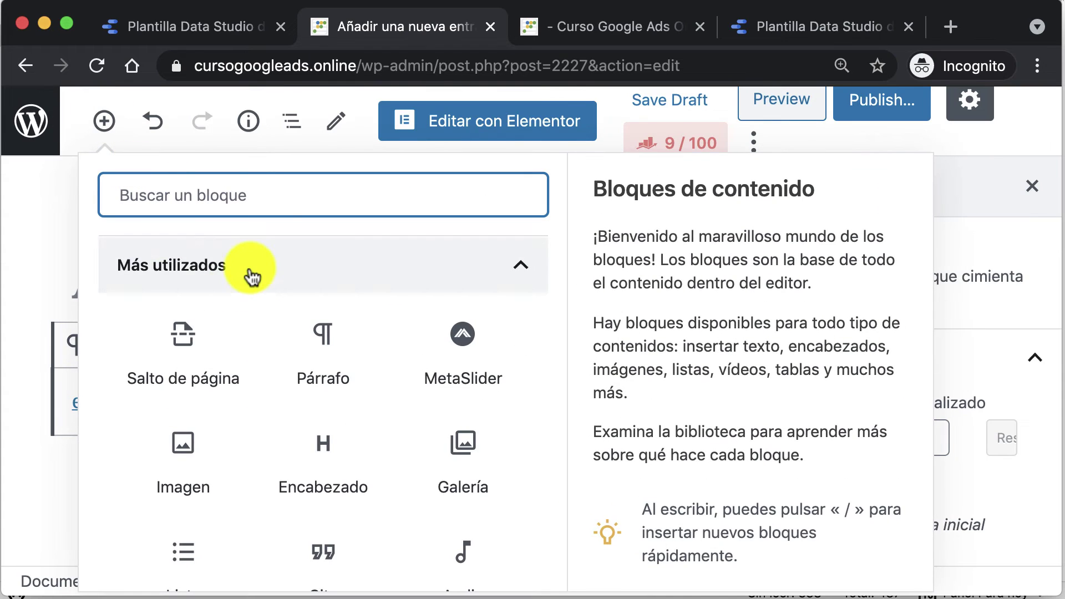
pyautogui.scroll(-1, 253, 282)
pyautogui.scroll(-1, 280, 340)
pyautogui.scroll(3, 280, 340)
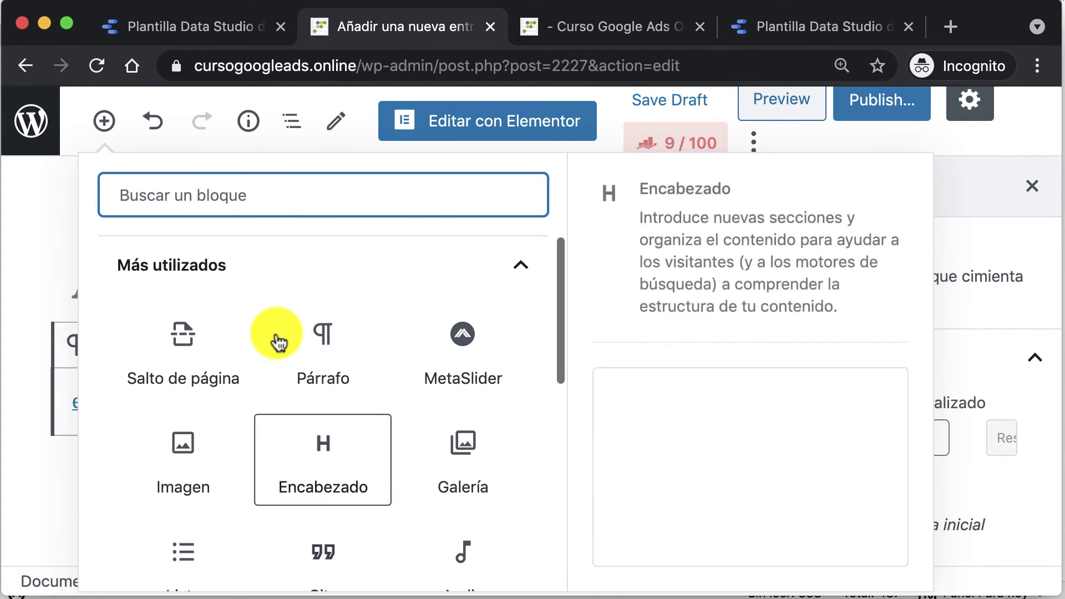
pyautogui.write('htl')
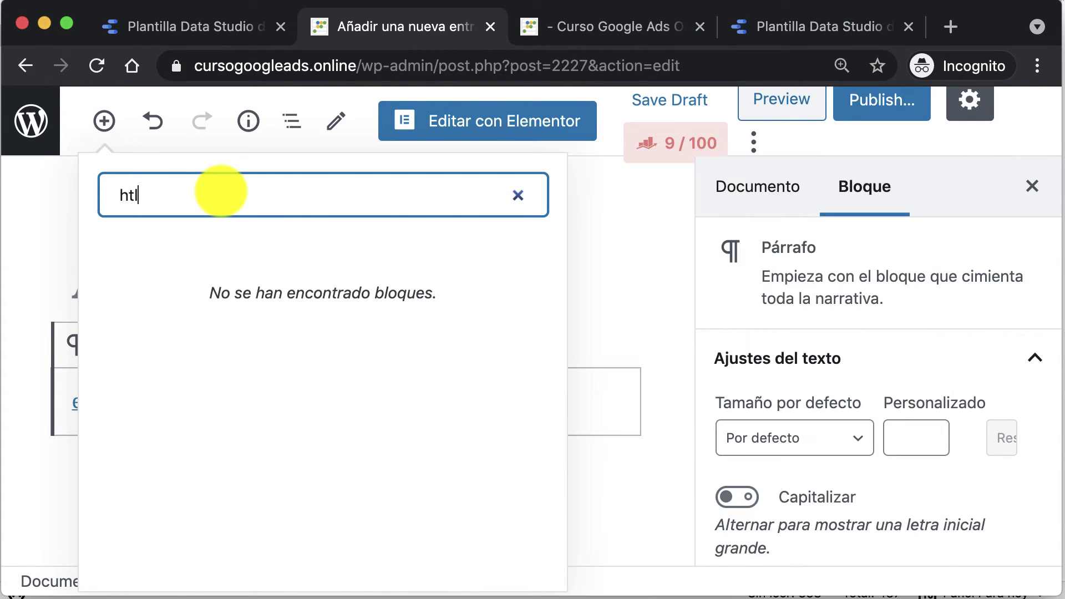
pyautogui.press('BackSpace')
pyautogui.write('m')
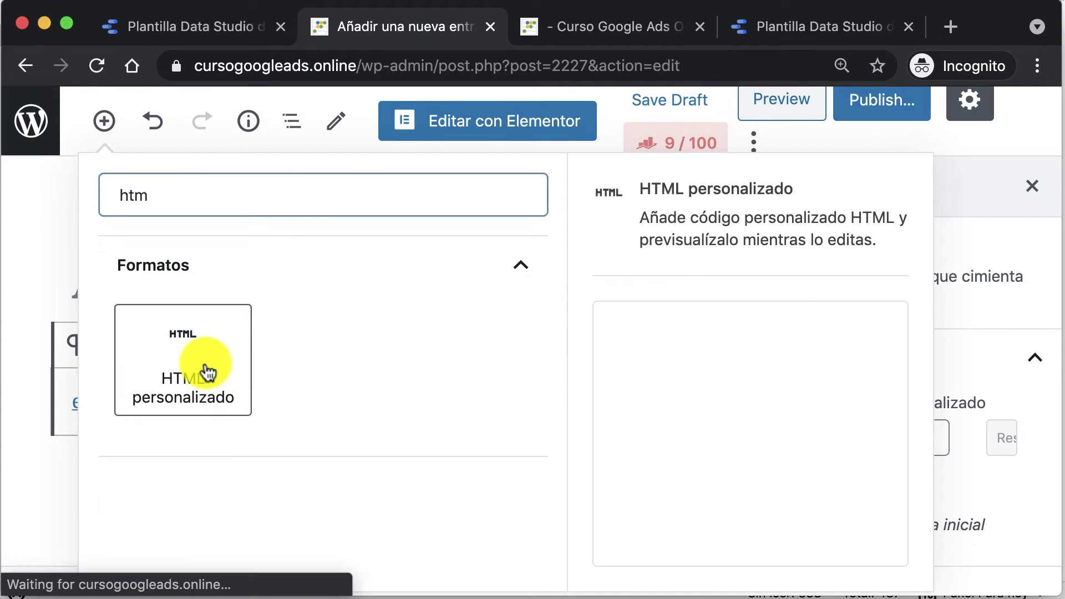
pyautogui.click(204, 370)
# Step: Paste the Data Studio iframe code into the block and check its Vista previa rendering
pyautogui.scroll(-2, 204, 360)
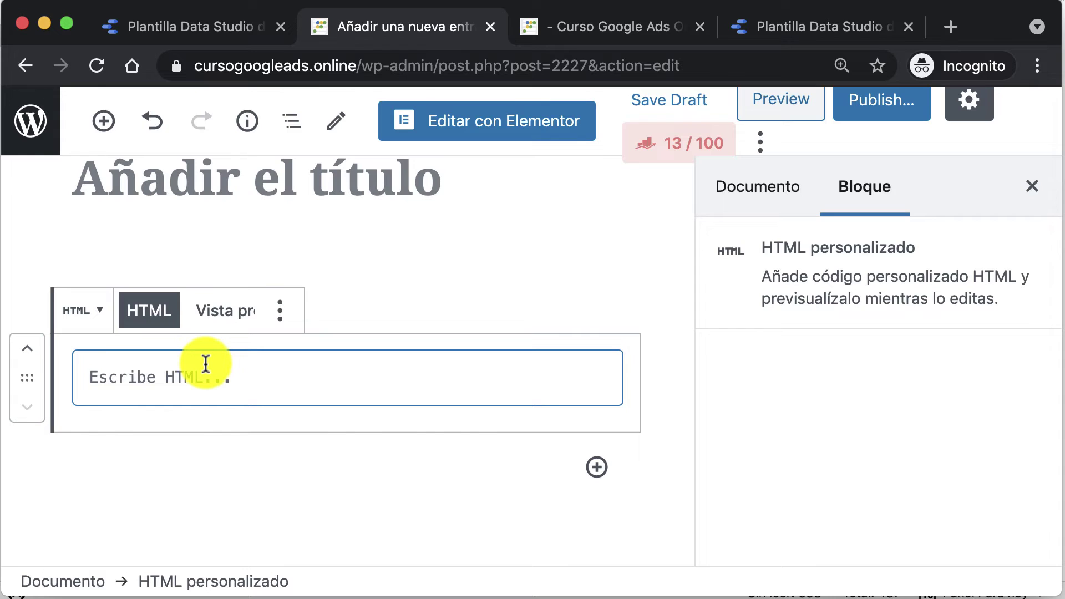
pyautogui.press('super+v')
pyautogui.scroll(-2, 205, 363)
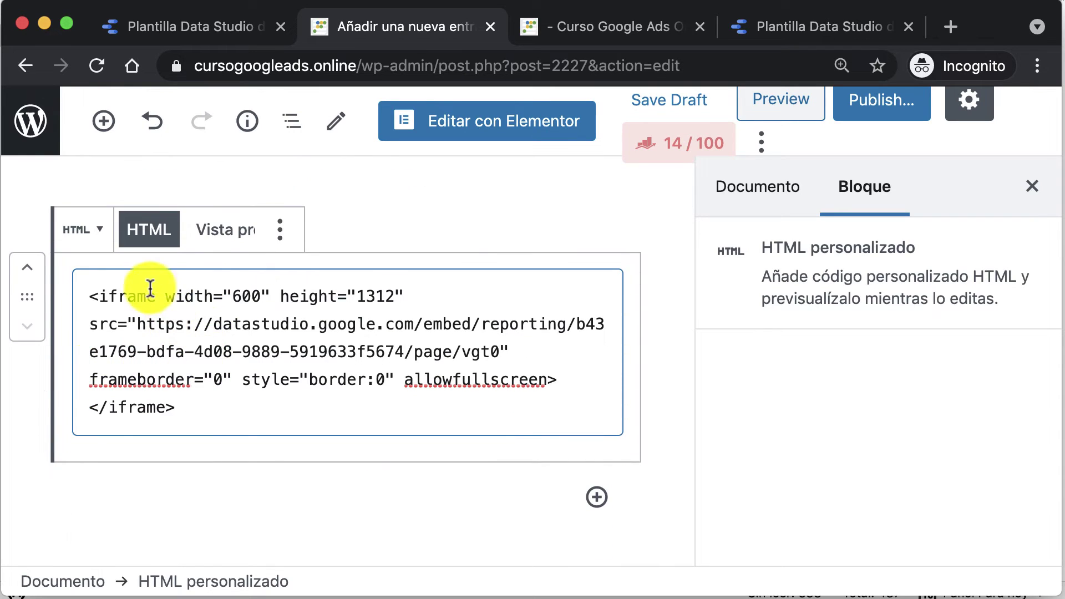
pyautogui.click(221, 237)
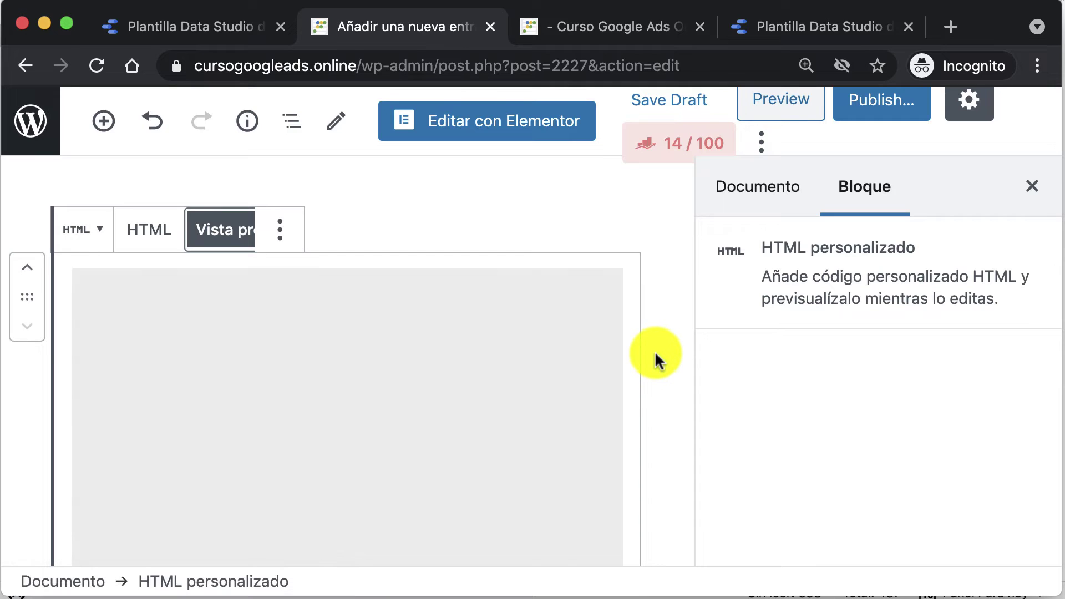
pyautogui.scroll(-1, 654, 350)
pyautogui.scroll(-8, 654, 350)
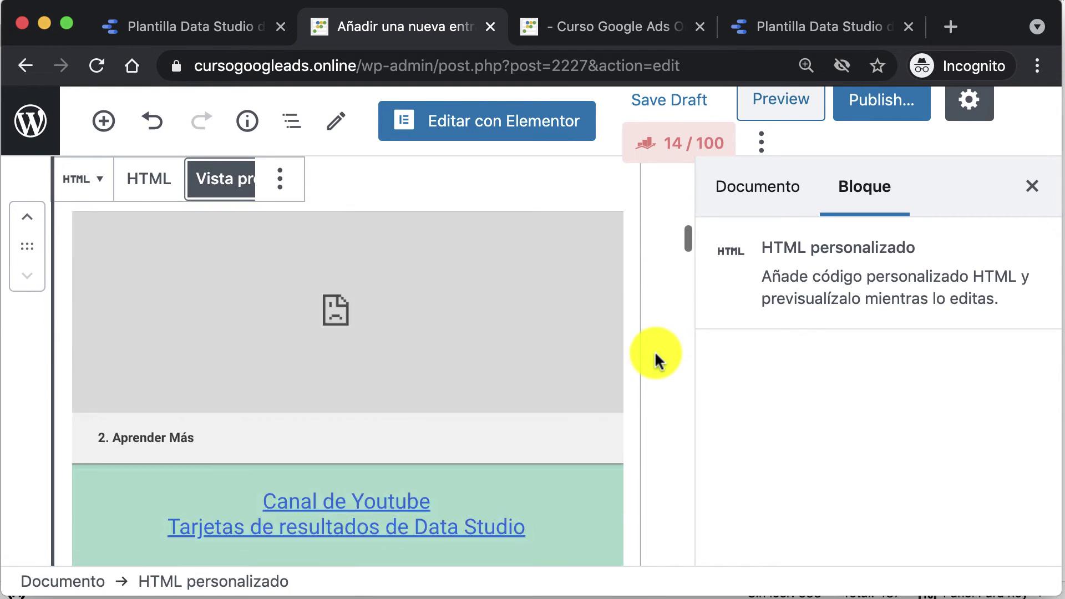
pyautogui.scroll(15, 655, 350)
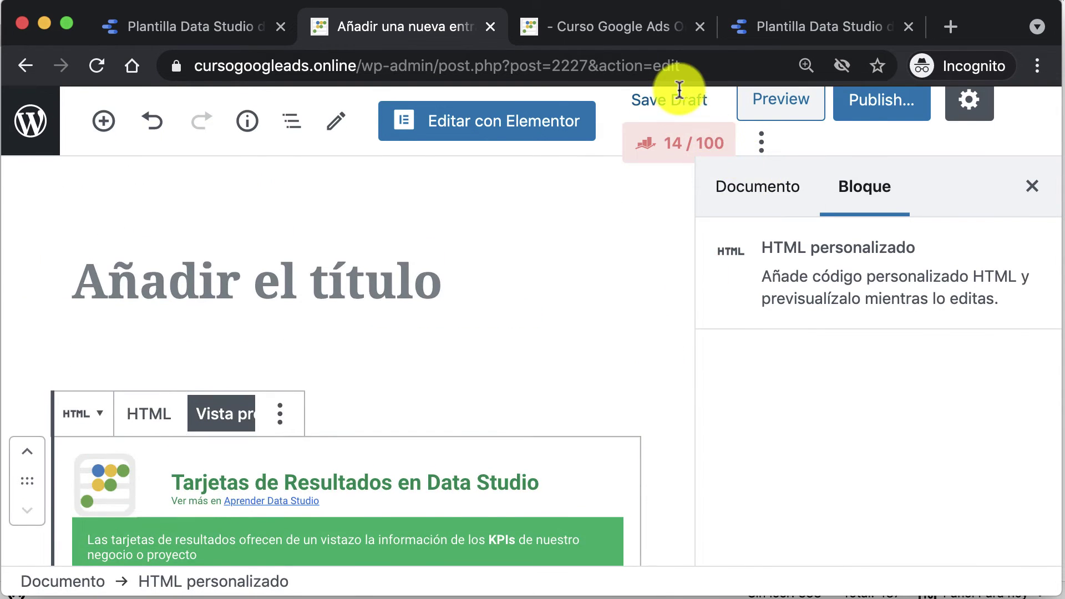
pyautogui.click(672, 100)
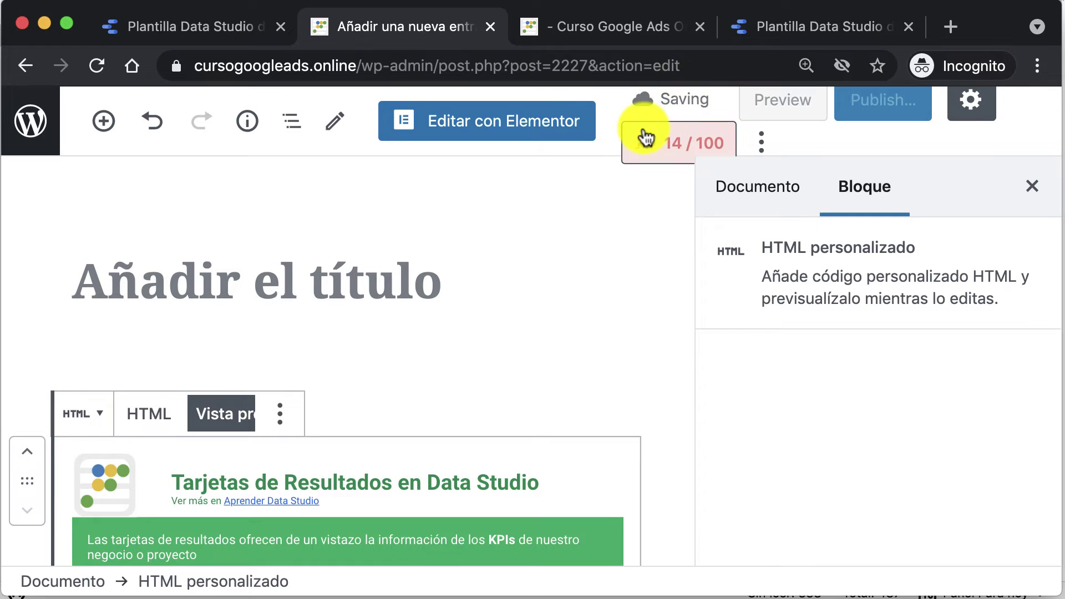
# Step: Review the embedded scorecards report in the post preview after accepting cookies, then return to Plantilla Data Studio
pyautogui.click(798, 110)
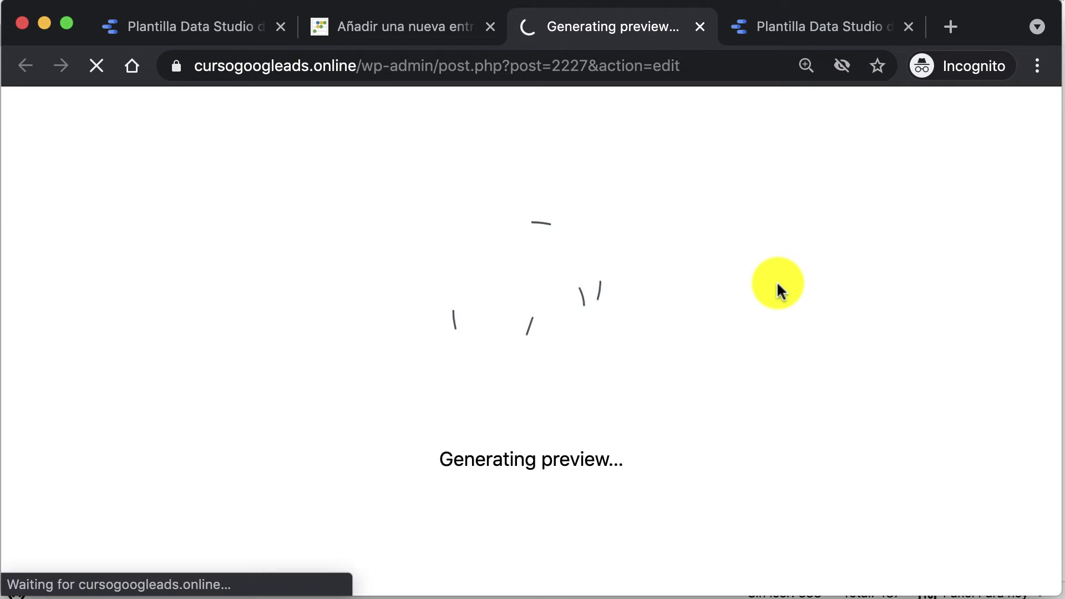
pyautogui.scroll(-3, 778, 290)
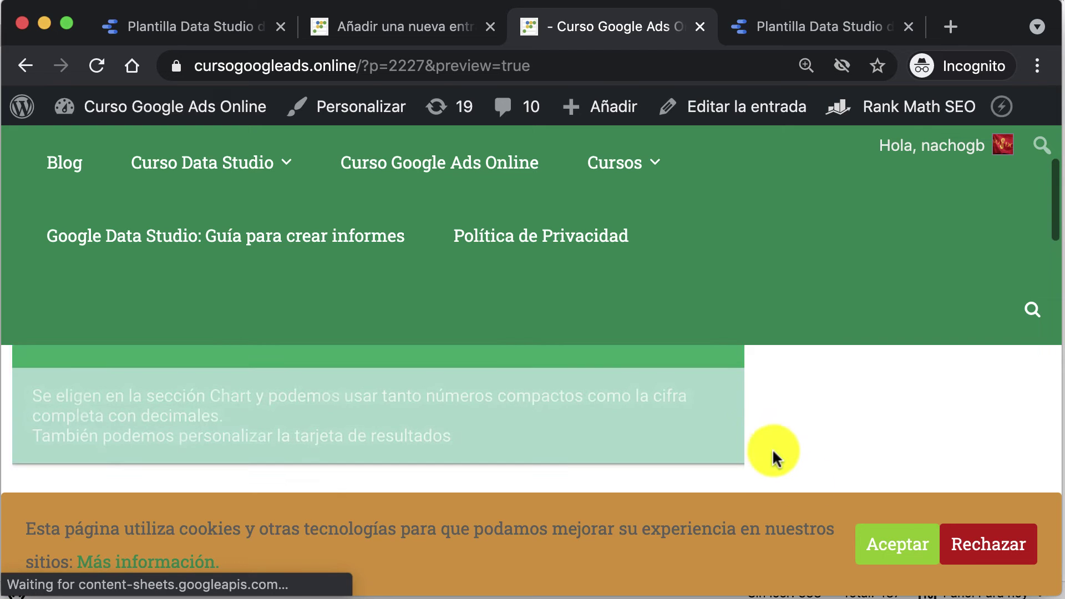
pyautogui.click(901, 551)
pyautogui.scroll(5, 808, 452)
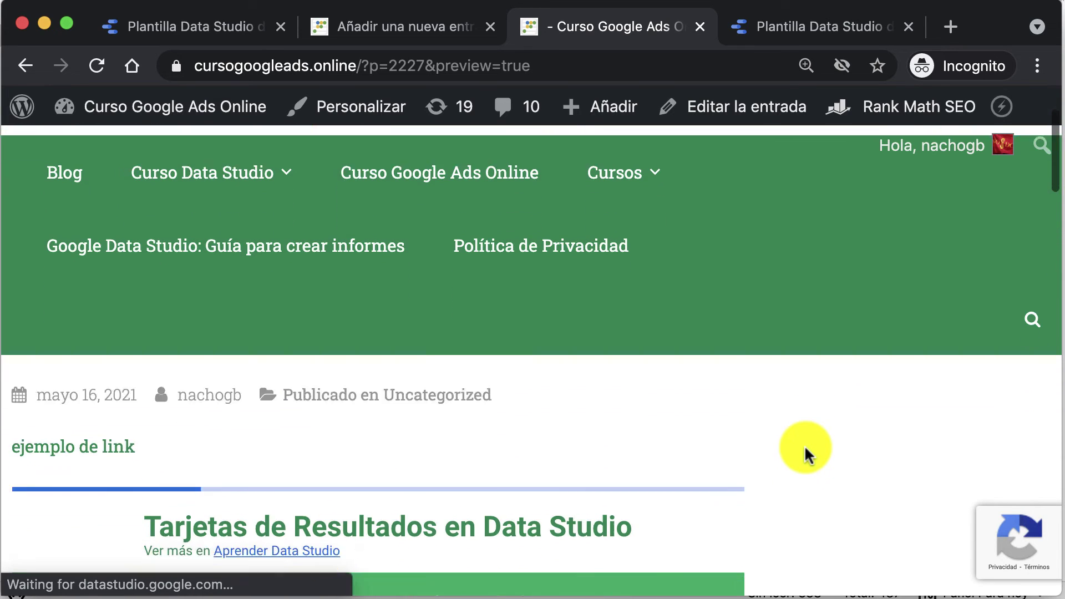
pyautogui.scroll(-2, 805, 452)
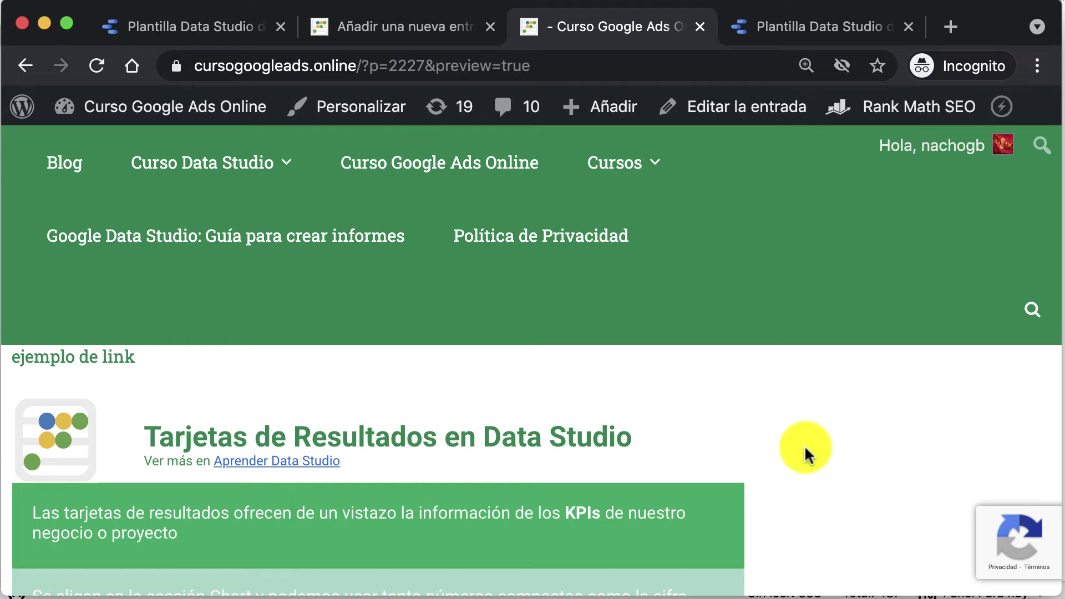
pyautogui.scroll(-10, 805, 452)
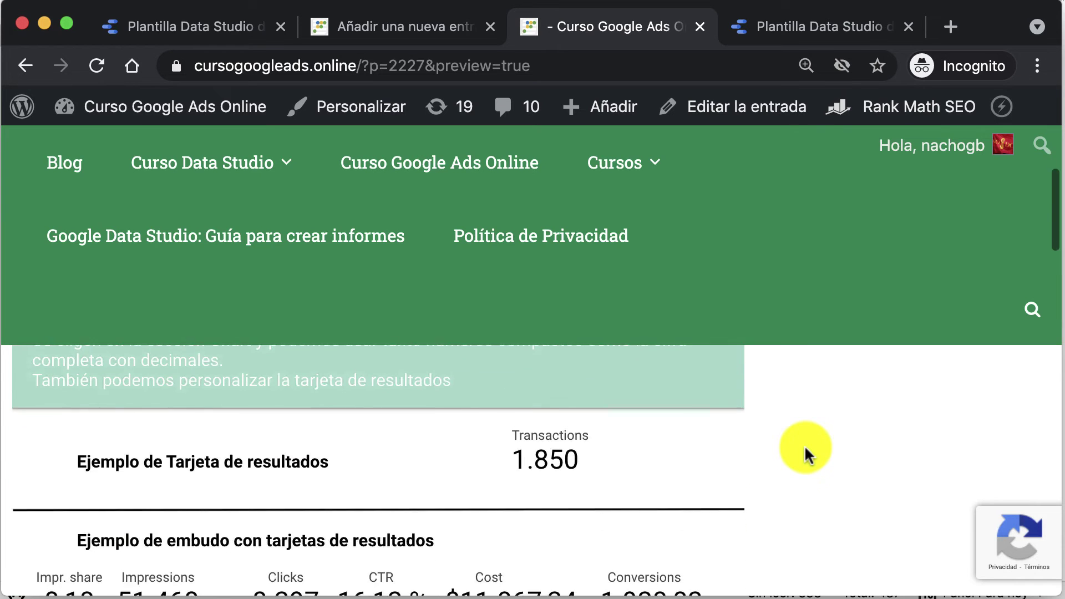
pyautogui.scroll(-12, 805, 452)
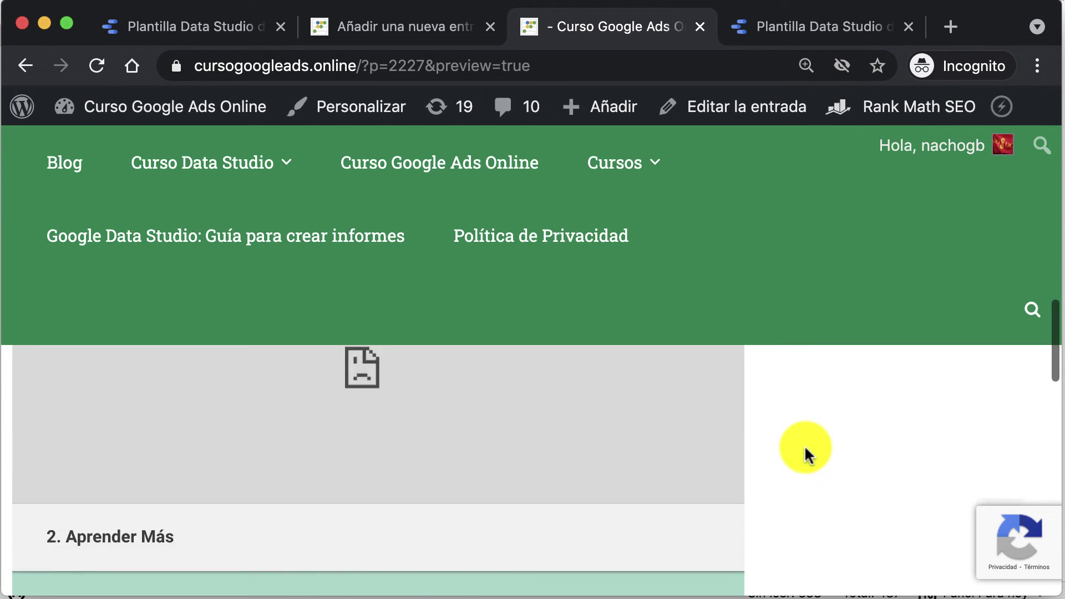
pyautogui.scroll(3, 805, 452)
pyautogui.scroll(-2, 787, 454)
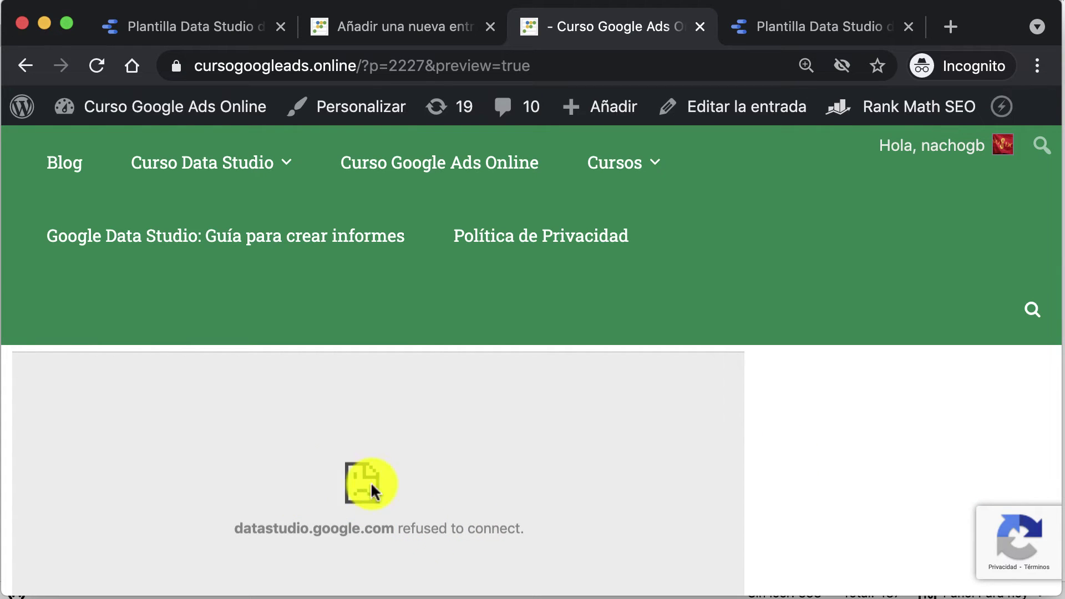
pyautogui.scroll(2, 629, 500)
pyautogui.scroll(-5, 629, 499)
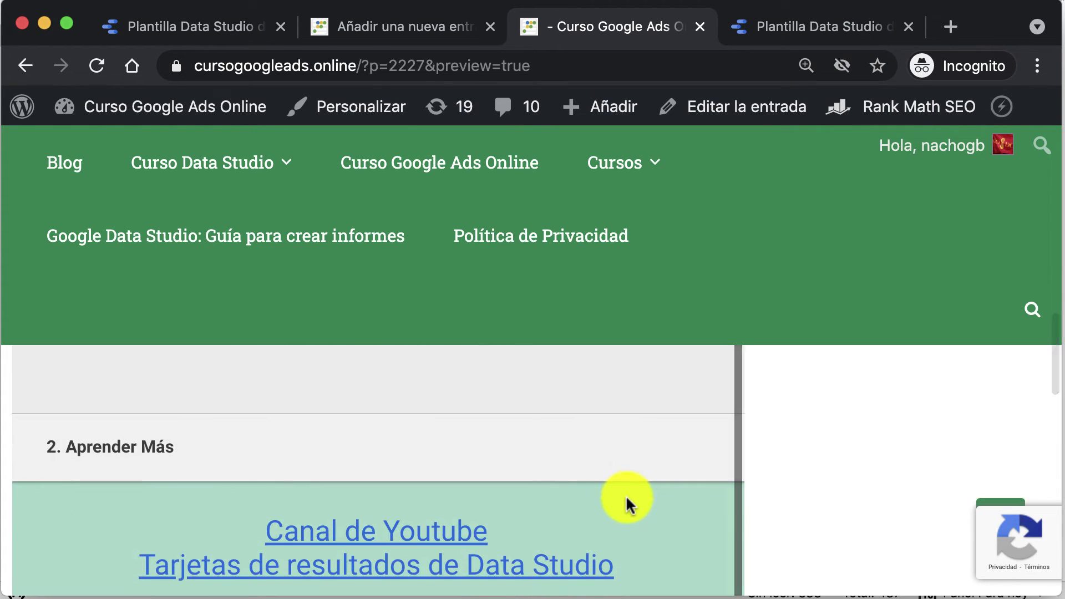
pyautogui.scroll(10, 765, 499)
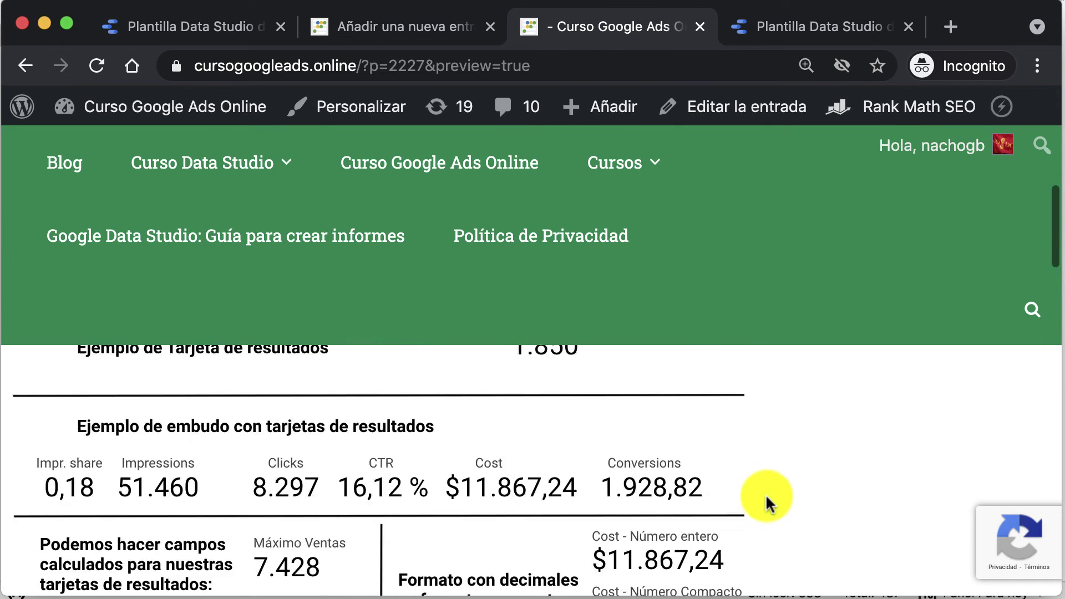
pyautogui.scroll(10, 767, 502)
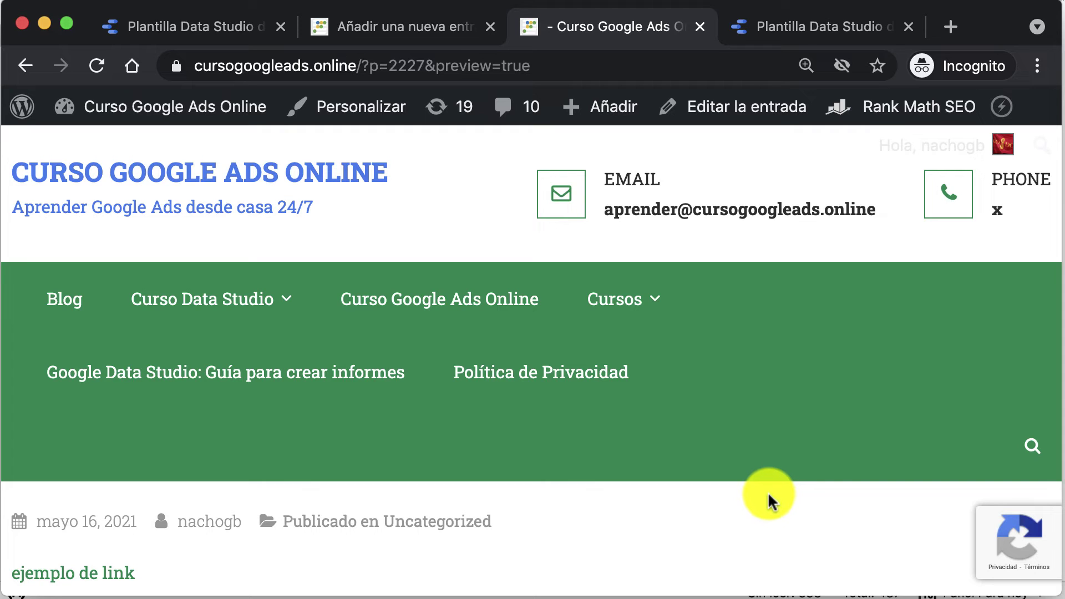
pyautogui.scroll(-3, 768, 499)
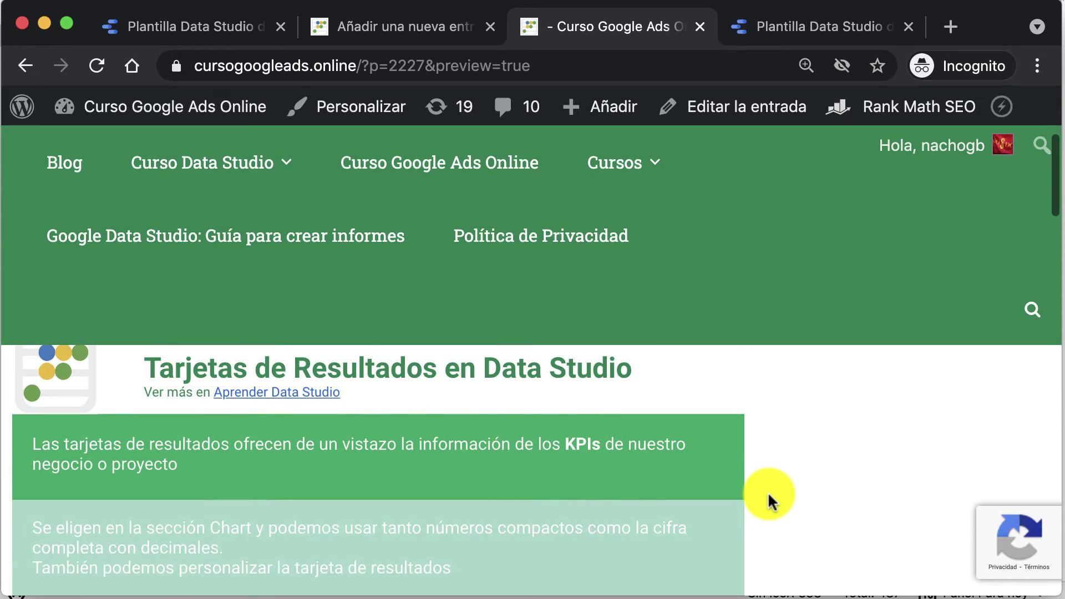
pyautogui.scroll(-15, 768, 501)
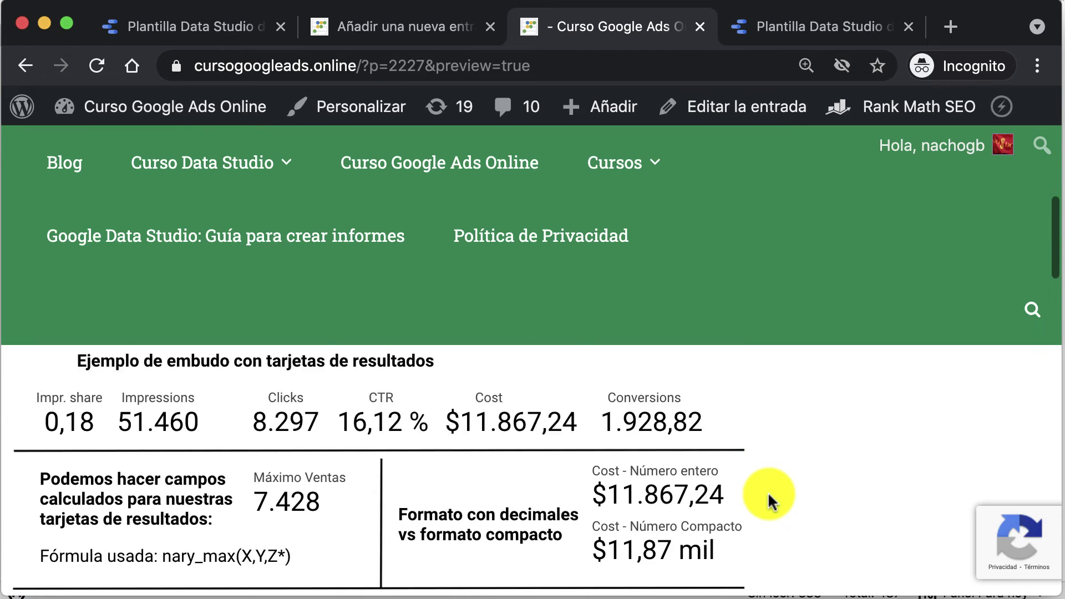
pyautogui.scroll(15, 768, 499)
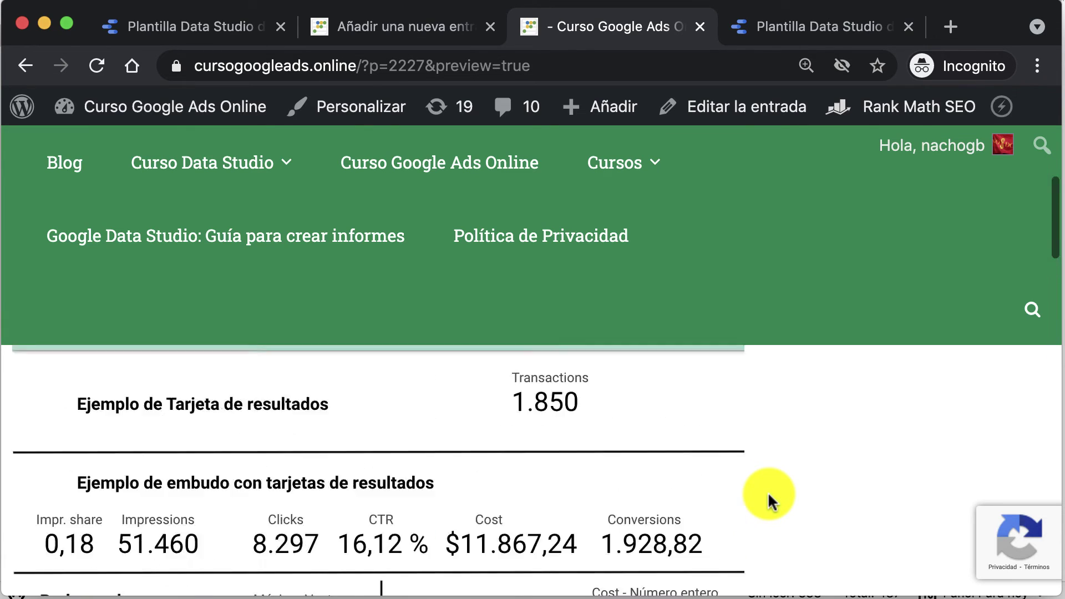
pyautogui.click(252, 26)
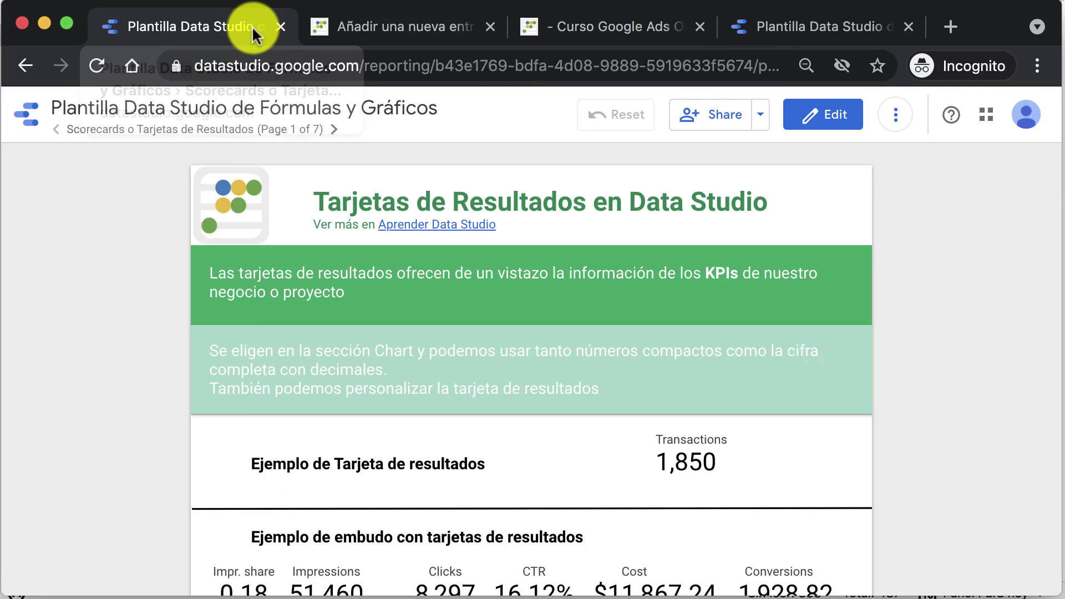
# Step: Open Download report as PDF with All Pages selected and Additional Options expanded
pyautogui.click(760, 121)
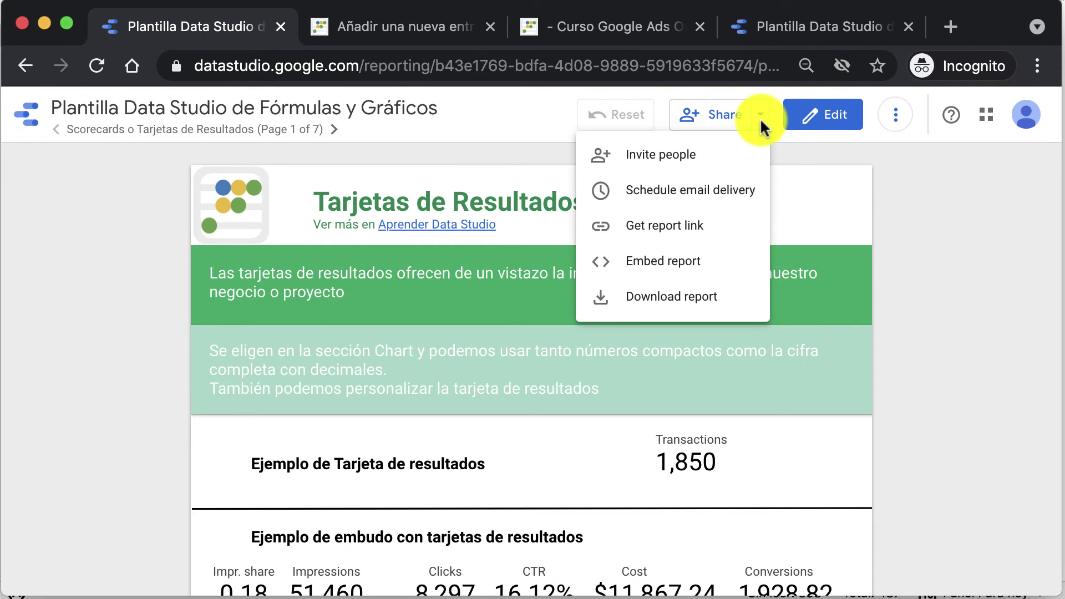
pyautogui.click(672, 299)
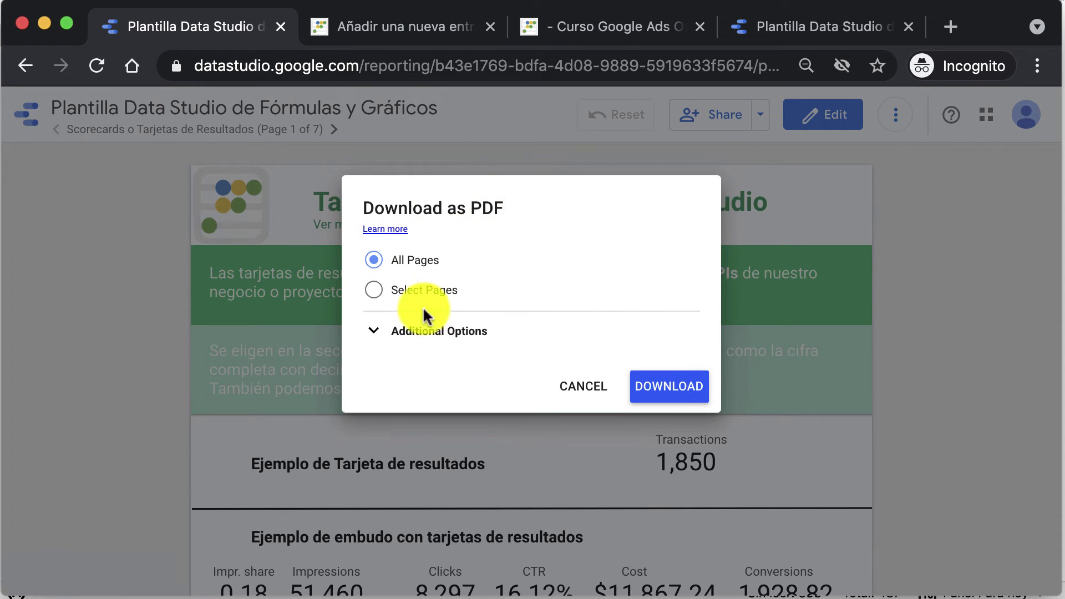
pyautogui.click(375, 291)
pyautogui.scroll(-3, 391, 313)
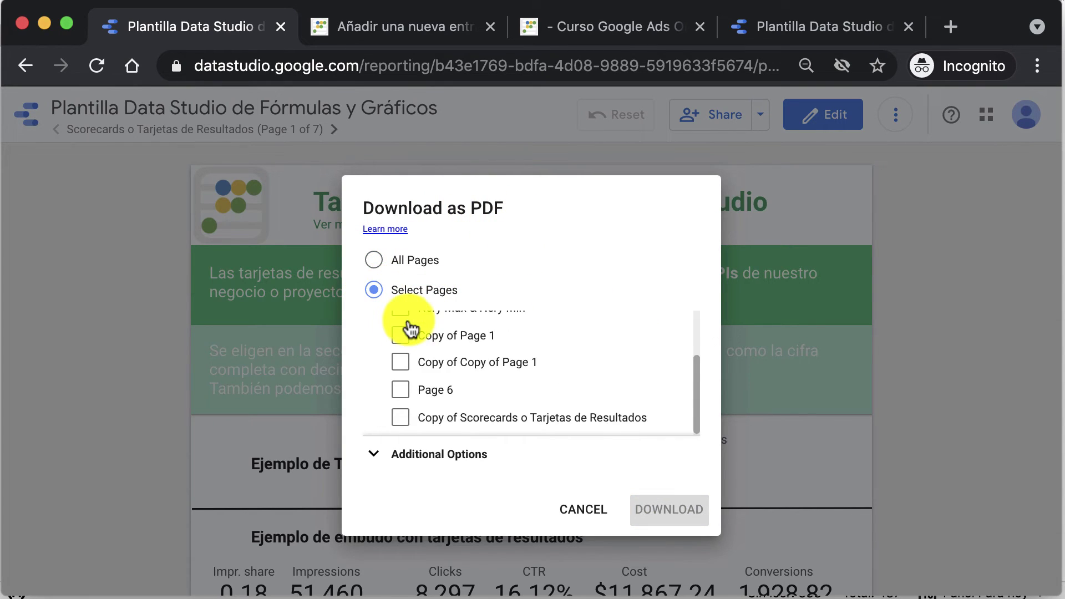
pyautogui.scroll(3, 391, 314)
pyautogui.click(374, 260)
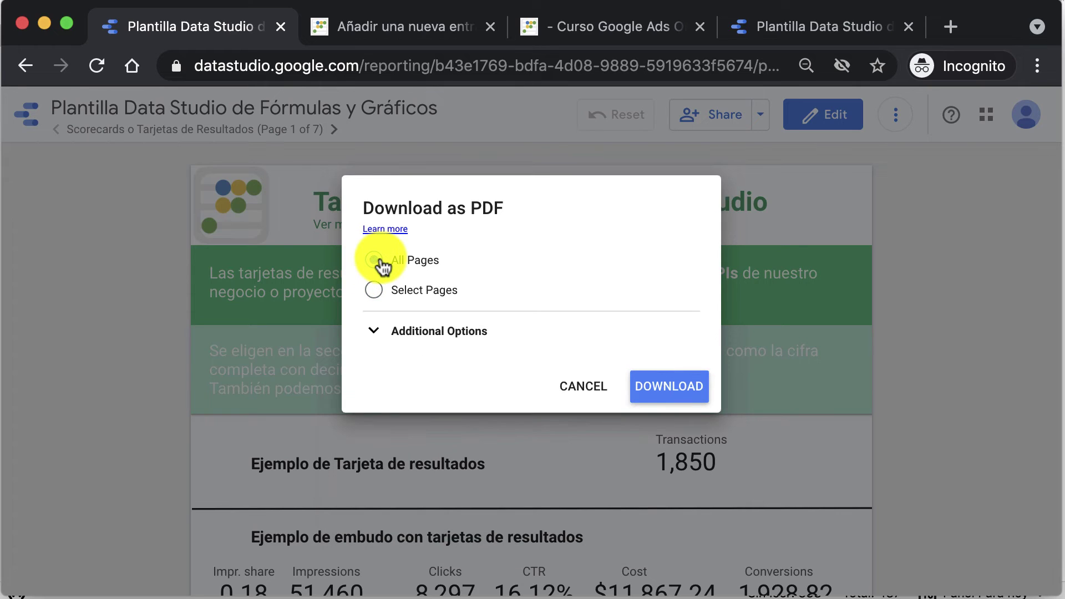
pyautogui.click(380, 332)
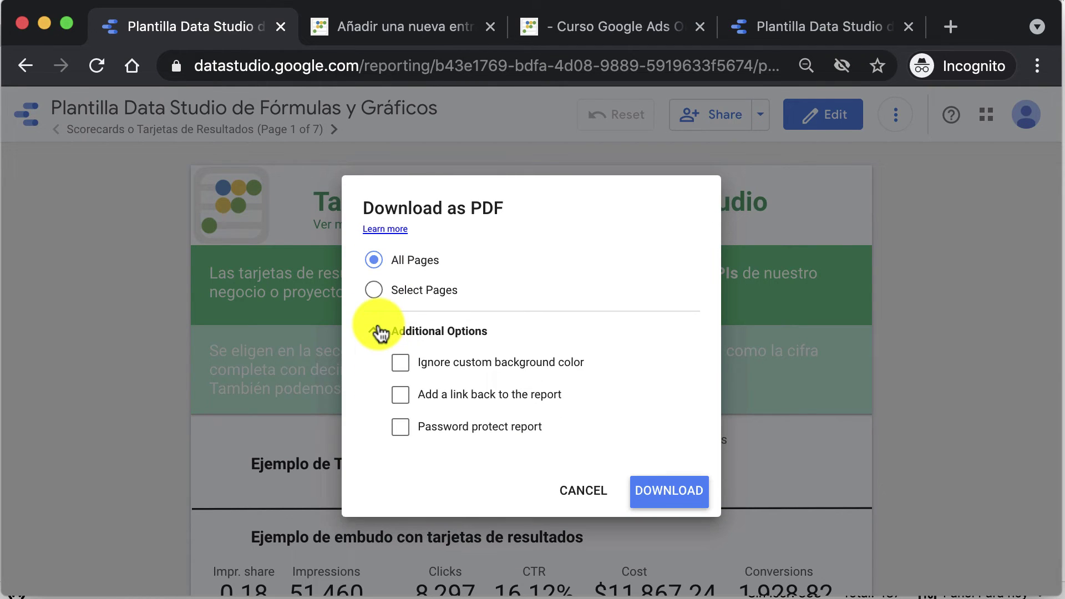